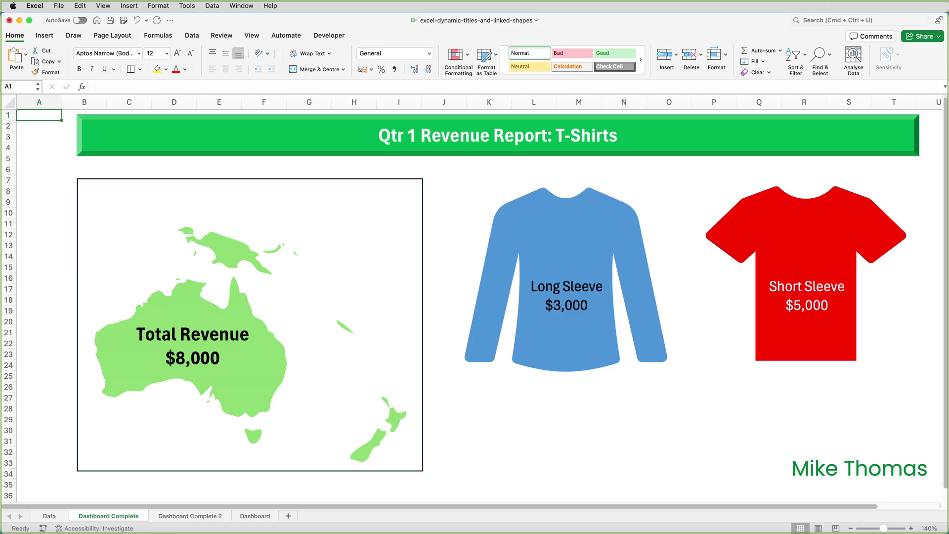
View the finished example on the Dashboard Complete 2 sheet and return to the preceding sheet
key("ctrl+Page_Down")
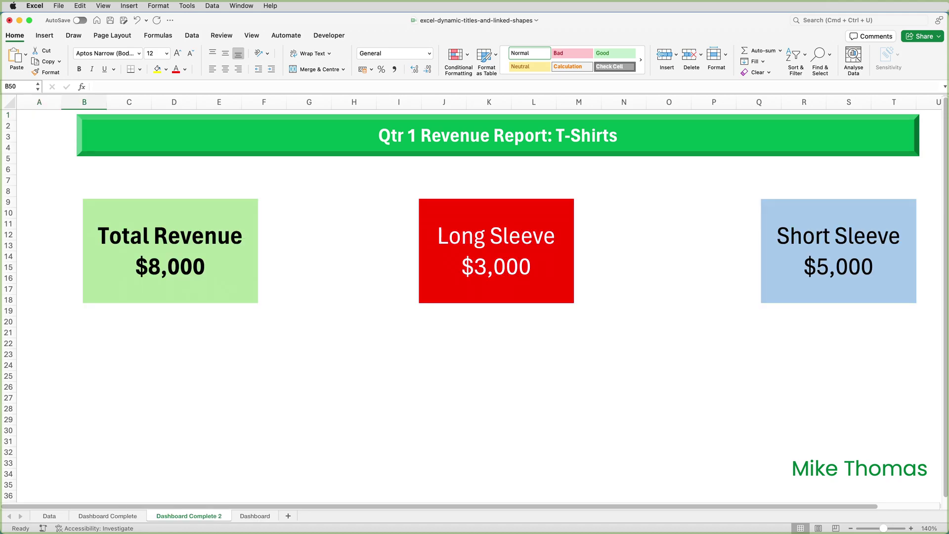
key("ctrl+Page_Up")
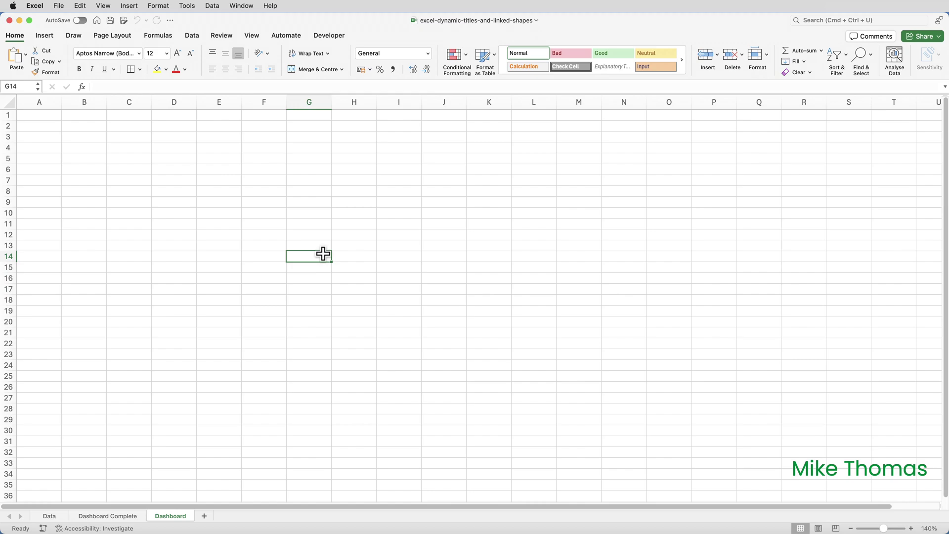
Hide the gridlines on the Dashboard sheet and draw a bevel shape about 1.14" square
left_click(258, 36)
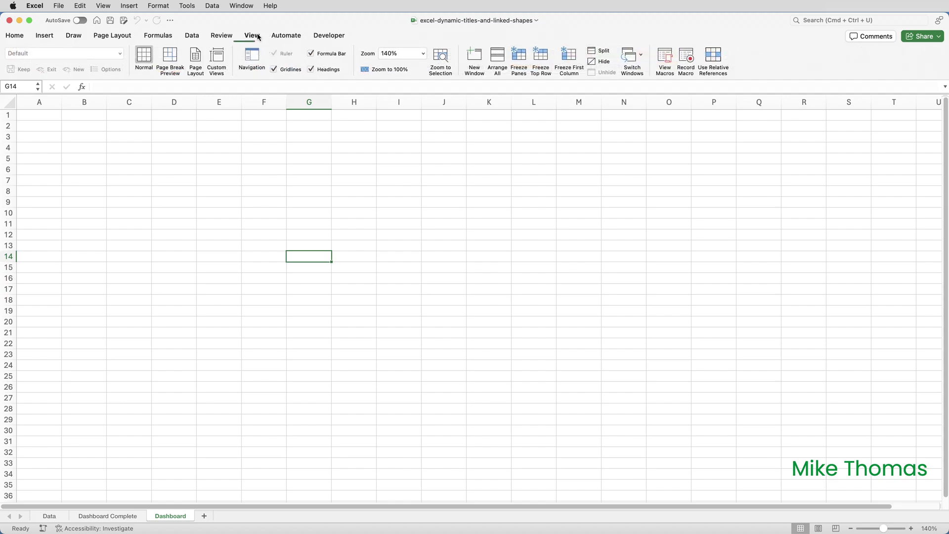
left_click(273, 71)
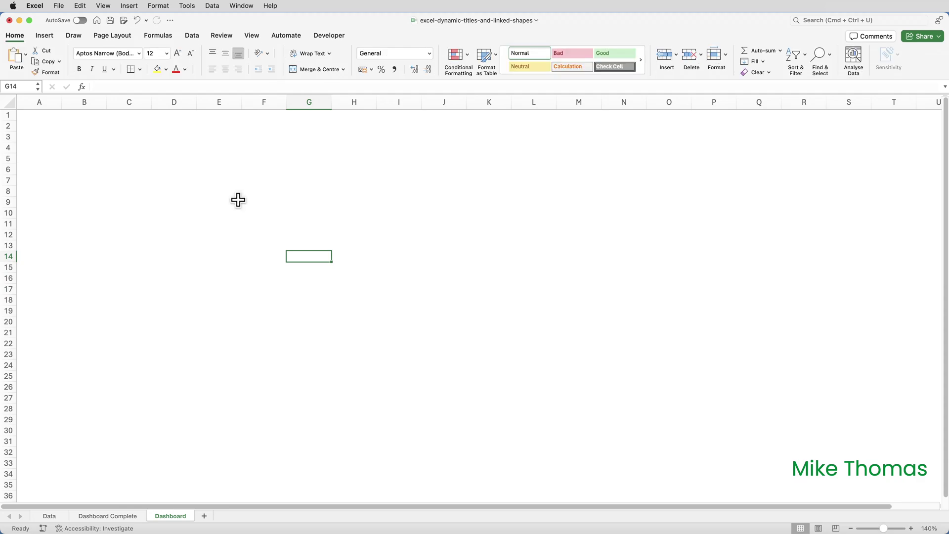
left_click(45, 36)
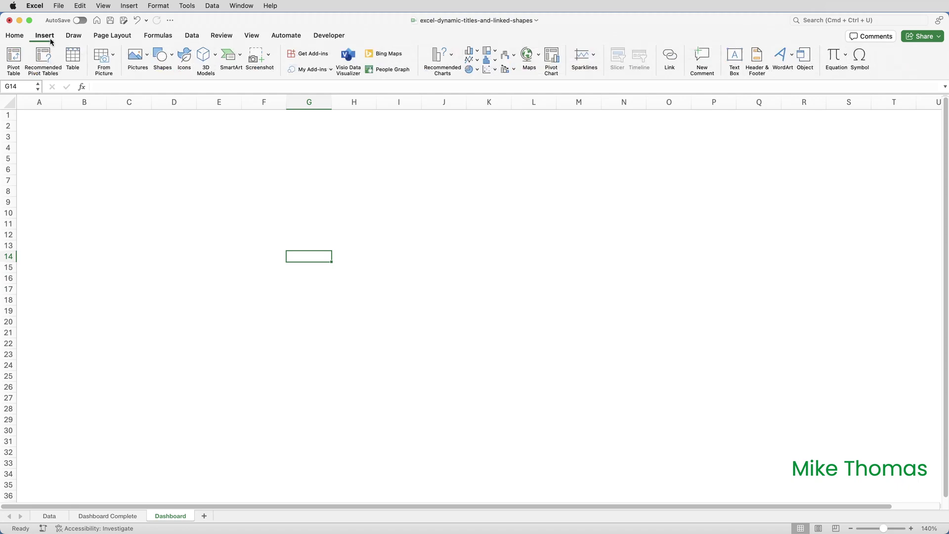
left_click(162, 59)
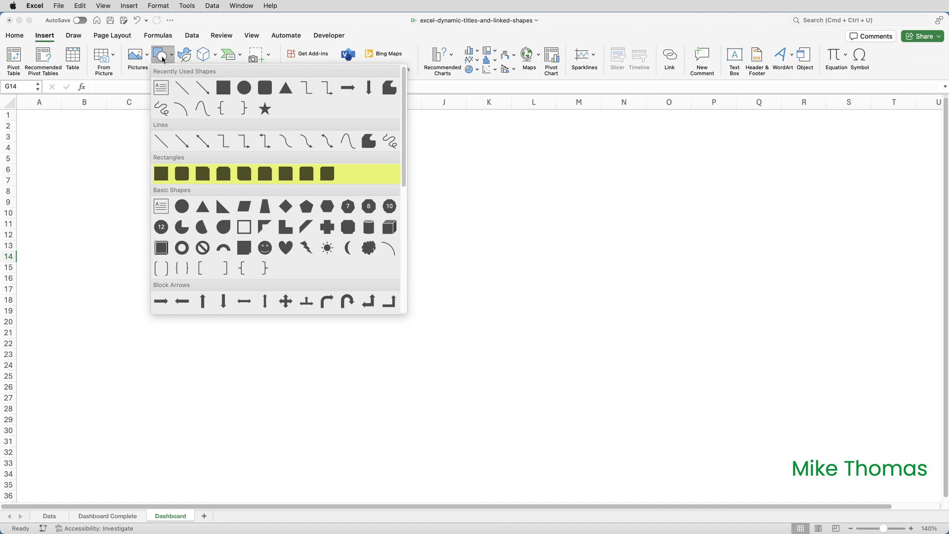
left_click(162, 249)
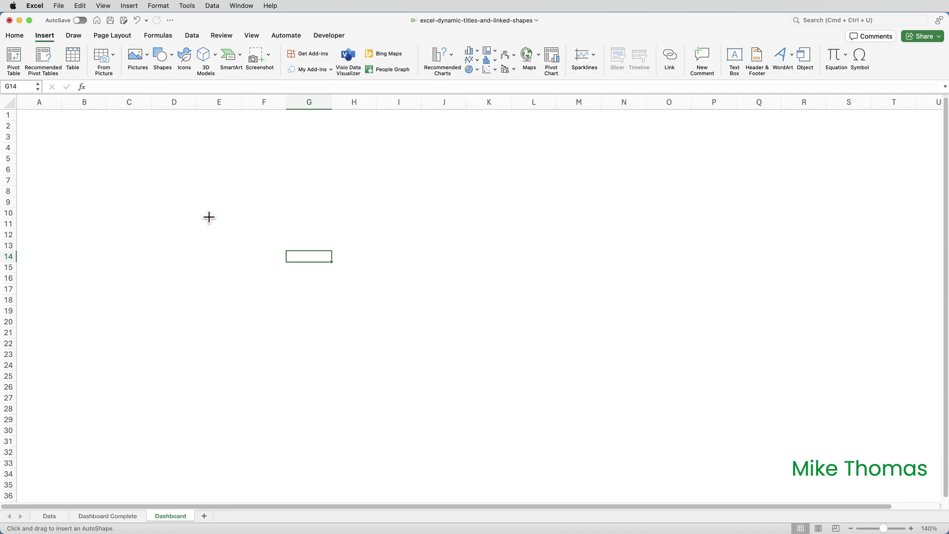
left_click_drag(224, 165, 282, 188)
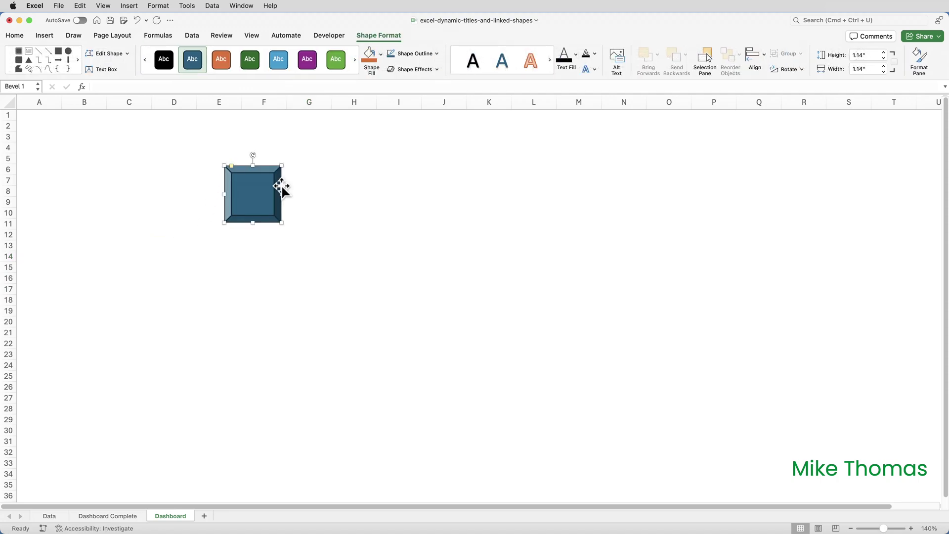
Move the bevel shape over rows 1 to 6 and stretch it into a banner about 18.15" wide, spanning columns A to T
left_click_drag(282, 194, 894, 195)
left_click_drag(712, 205, 509, 154)
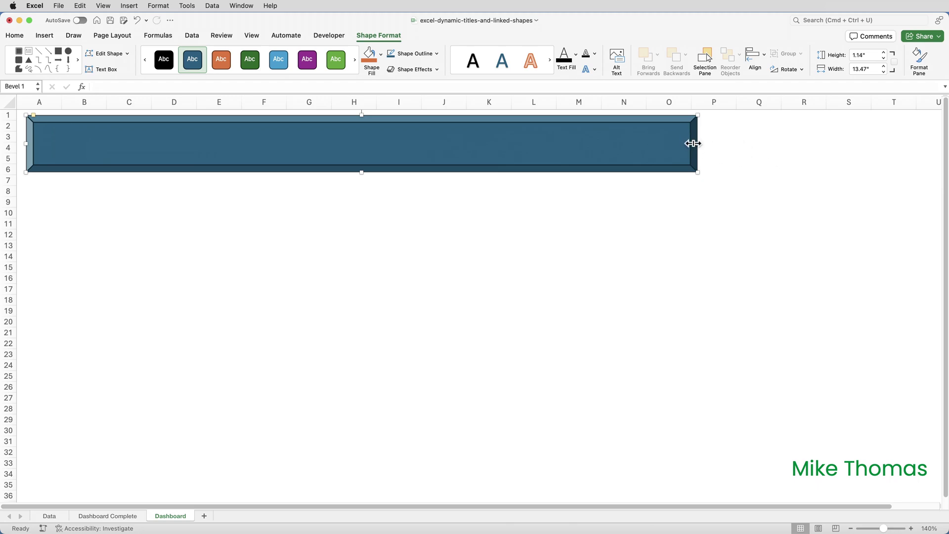
left_click_drag(697, 144, 931, 144)
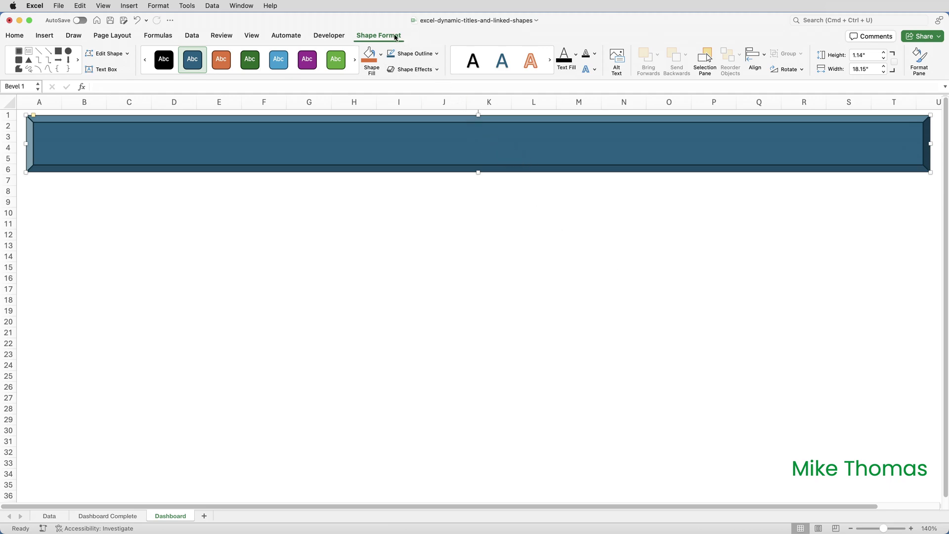
Fill the bevel banner with the darker green theme colour and remove its outline
left_click(381, 56)
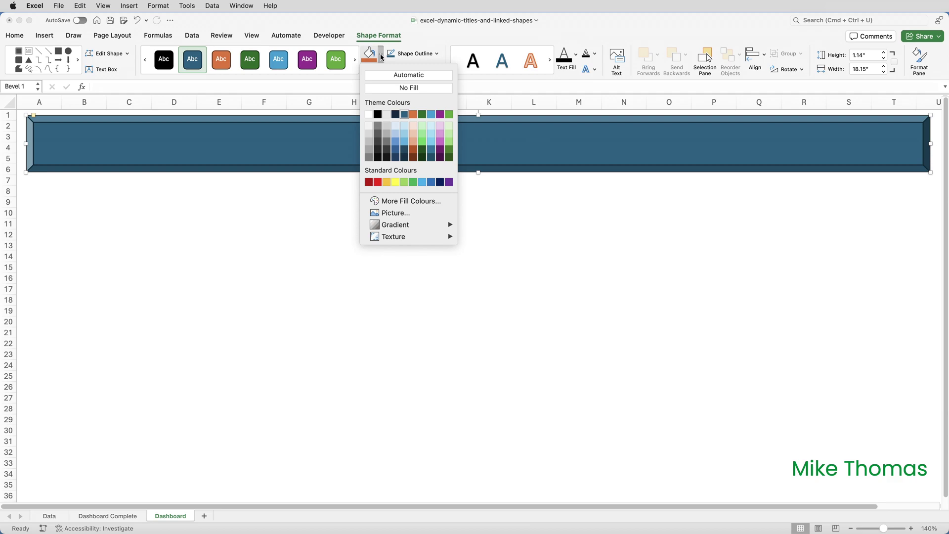
left_click(449, 150)
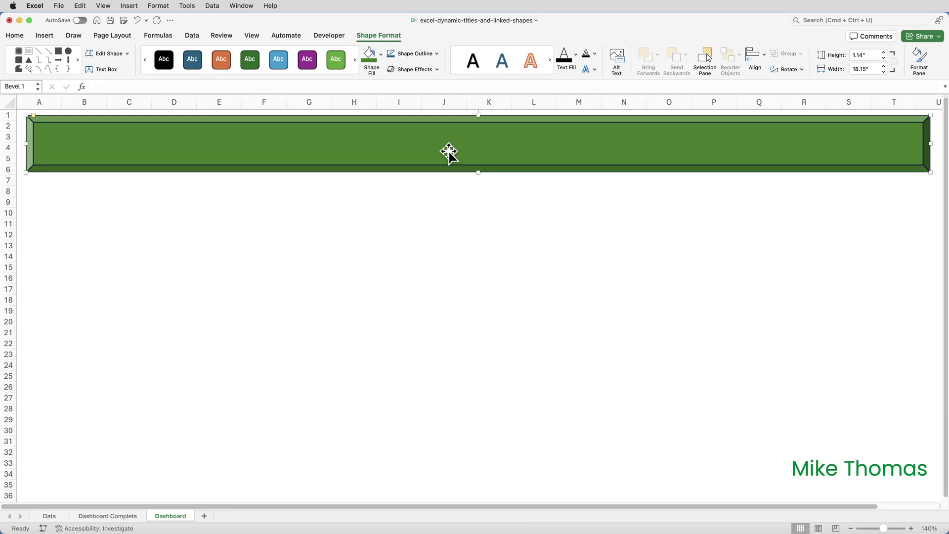
left_click(438, 54)
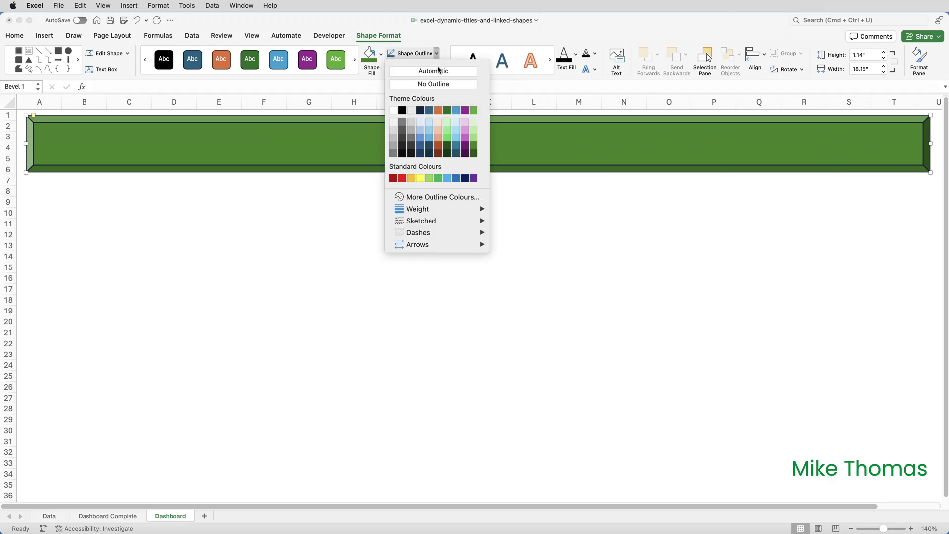
left_click(438, 84)
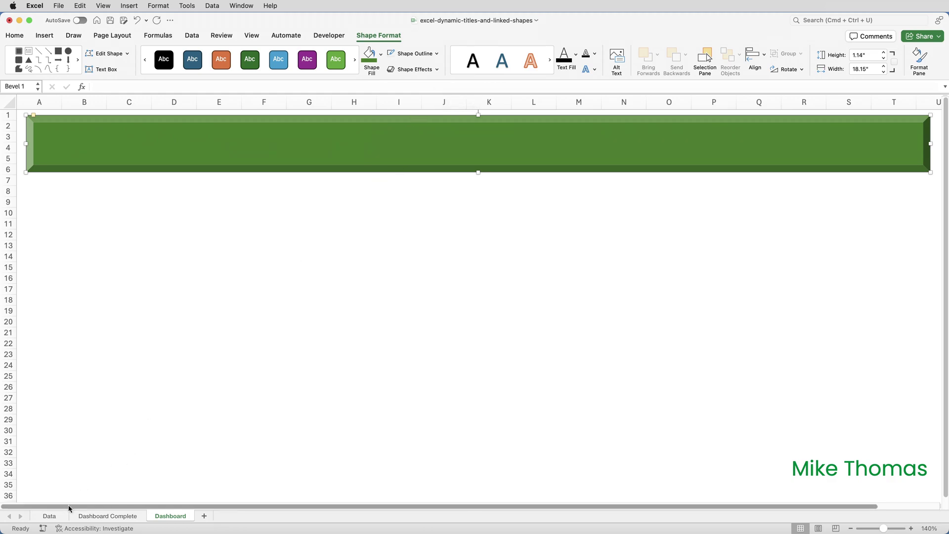
Link the bevel banner's text to the report title in cell A1 of the Data sheet with =Data!A1
left_click(55, 515)
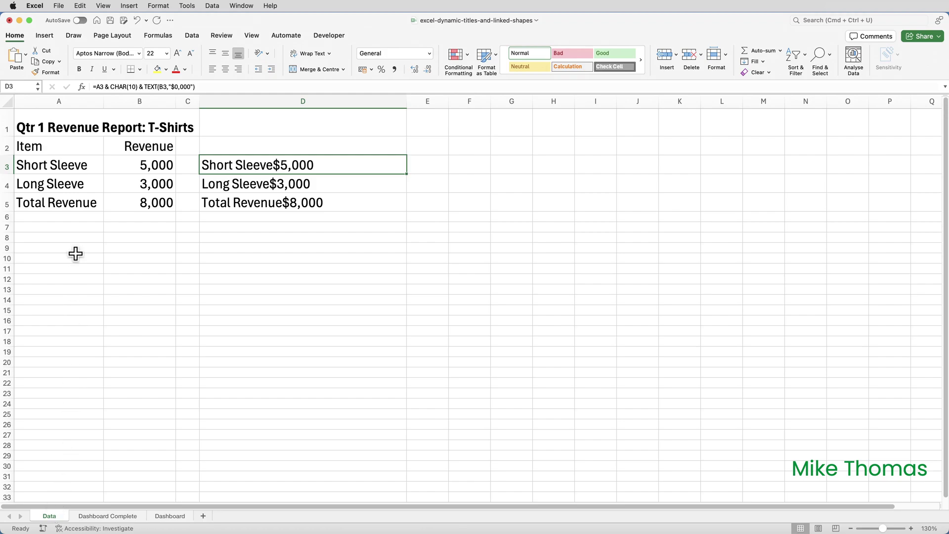
left_click(68, 127)
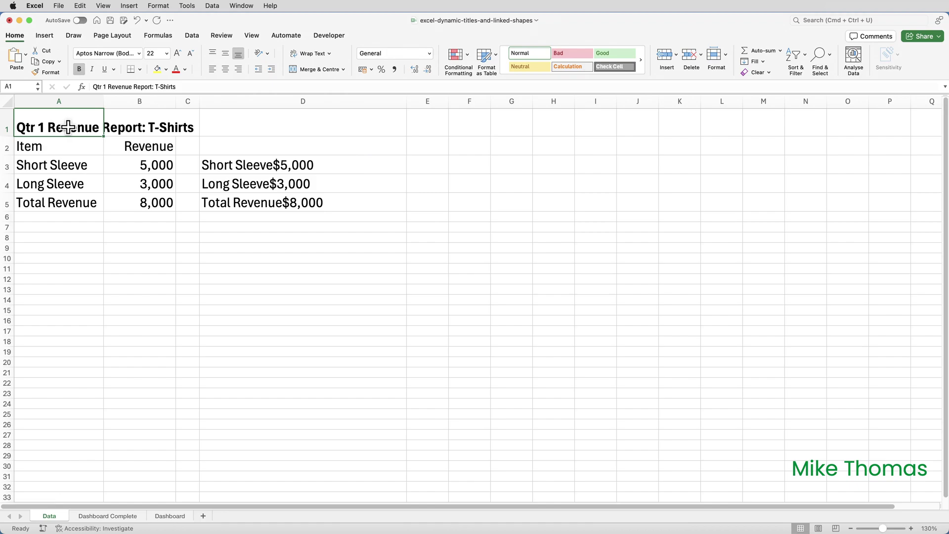
left_click(174, 516)
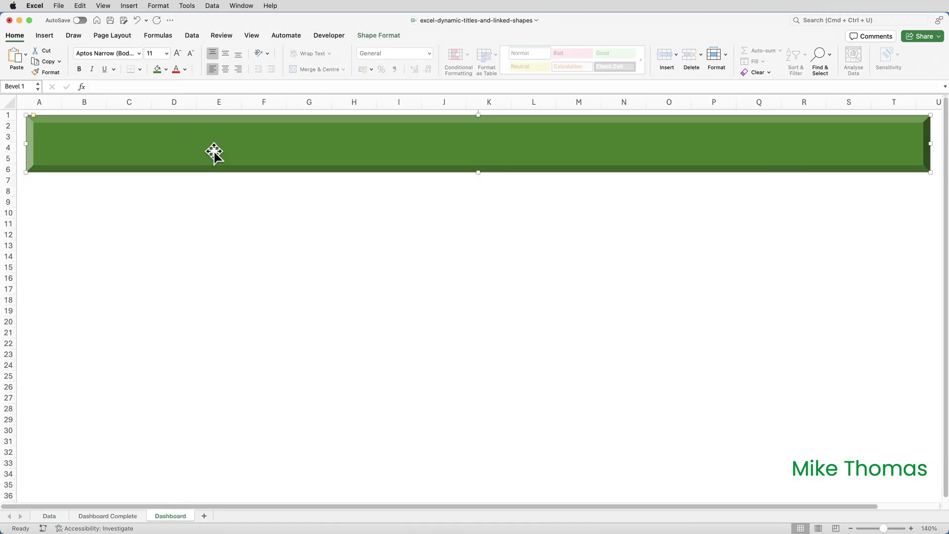
left_click(124, 87)
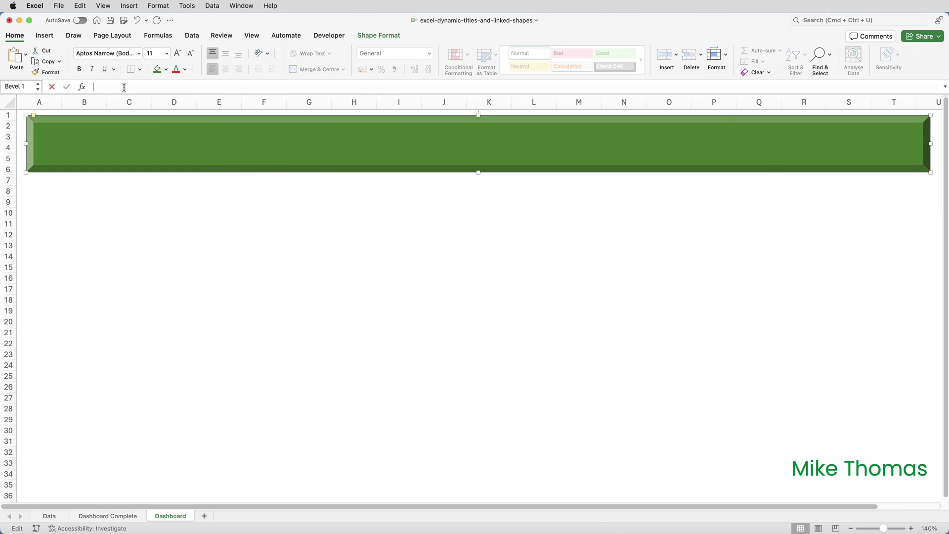
type("=")
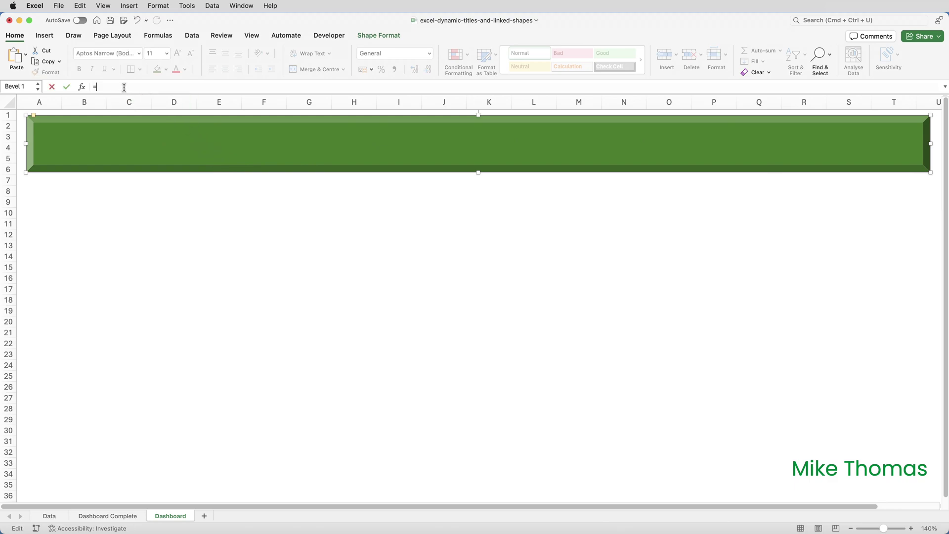
left_click(50, 516)
left_click(47, 125)
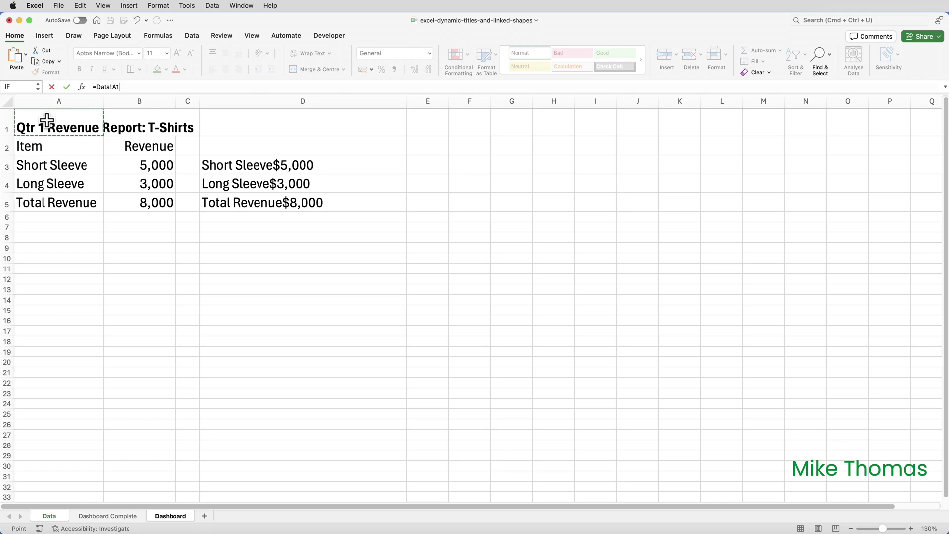
key("Return")
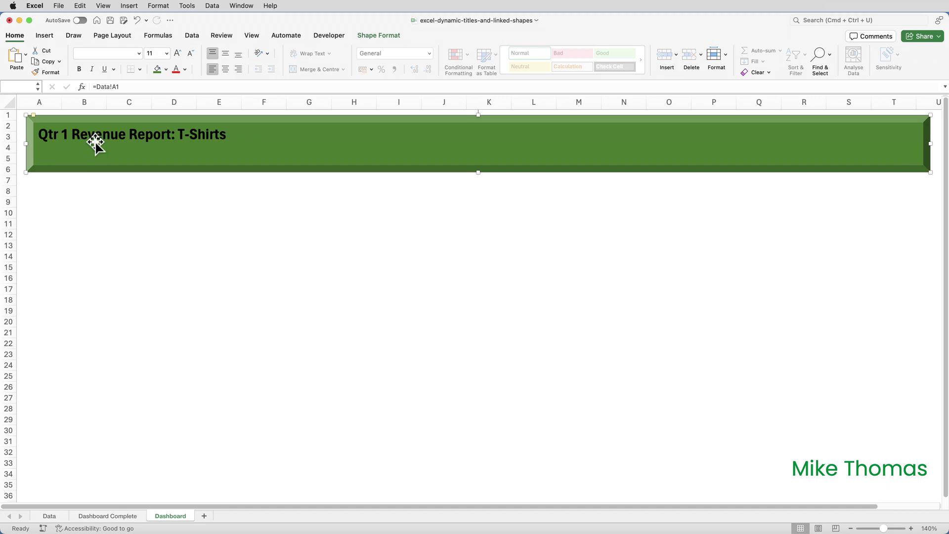
Format the banner's title text as bold, size 28 and white
left_click(81, 72)
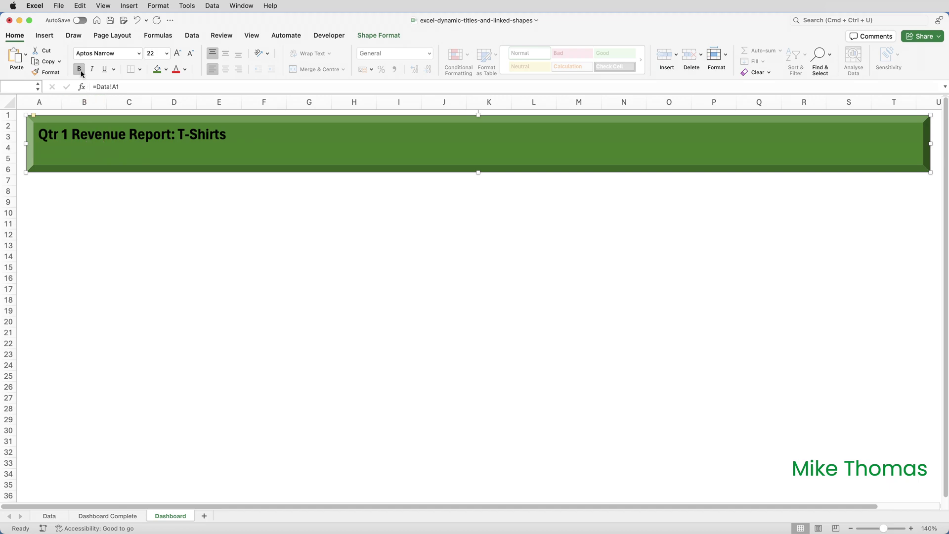
left_click(168, 54)
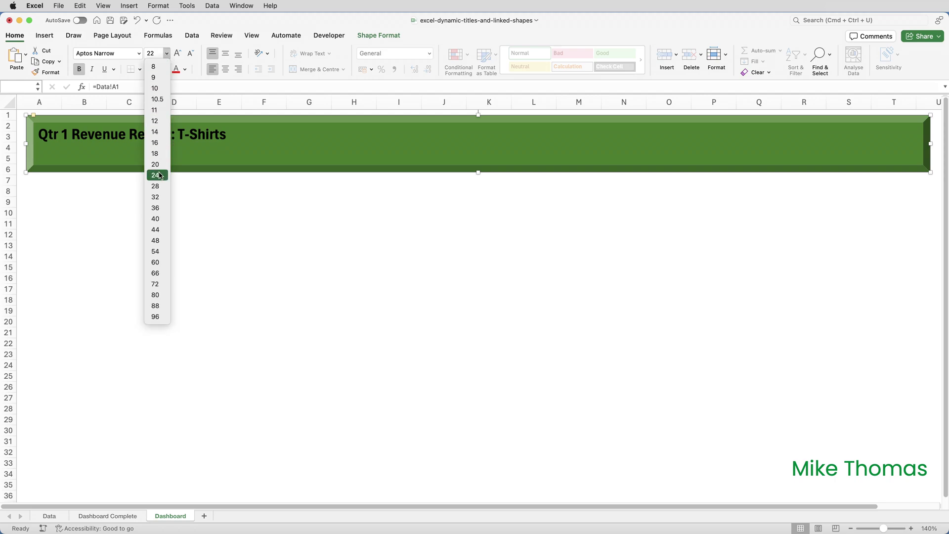
left_click(155, 186)
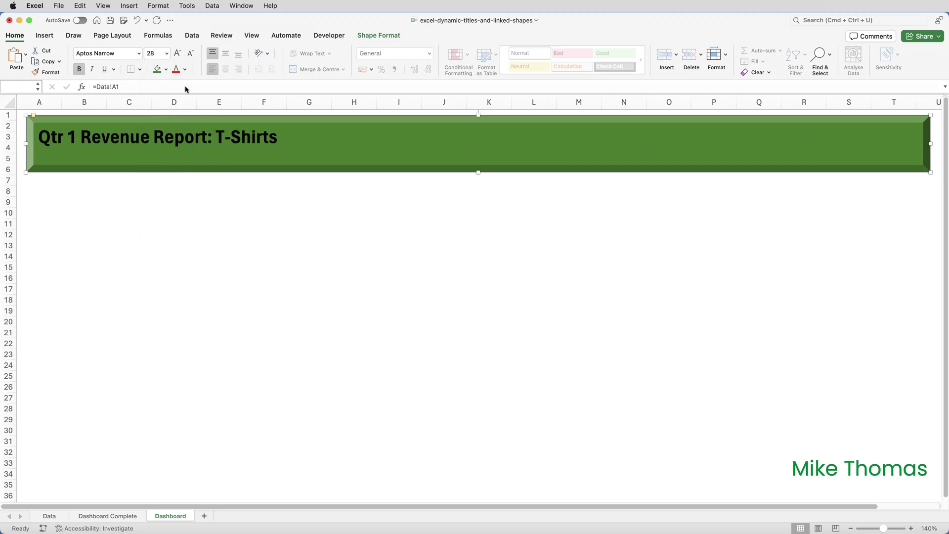
left_click(186, 71)
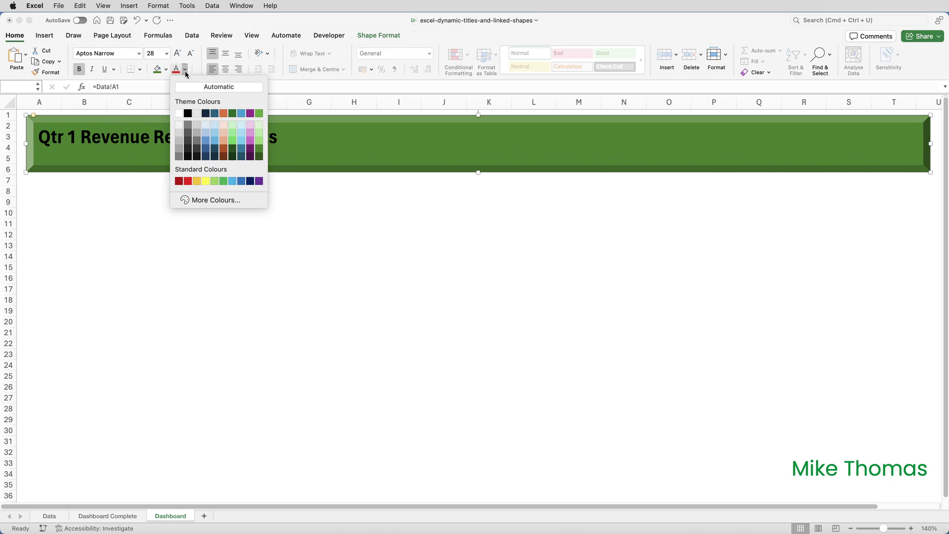
left_click(180, 114)
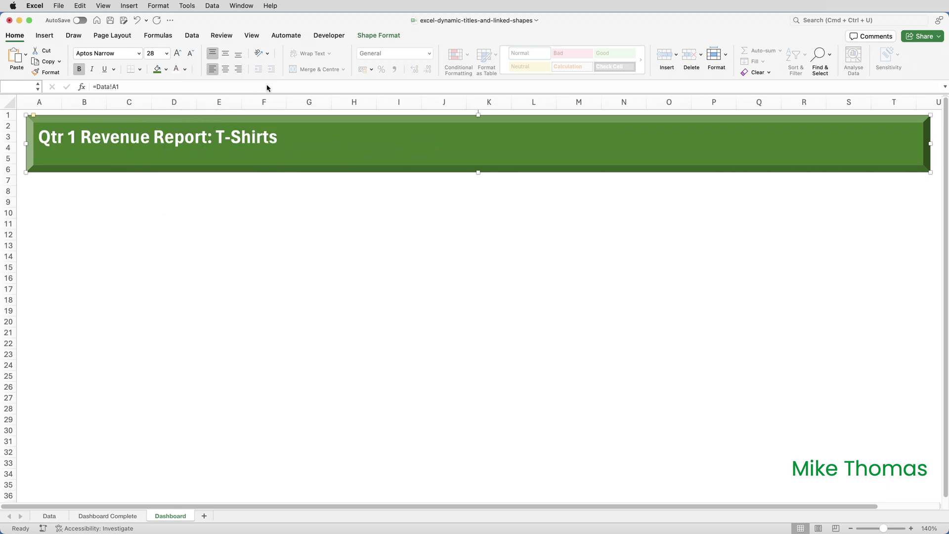
Centre the title text vertically and horizontally in the banner, then deselect the shape
left_click(226, 58)
left_click(226, 69)
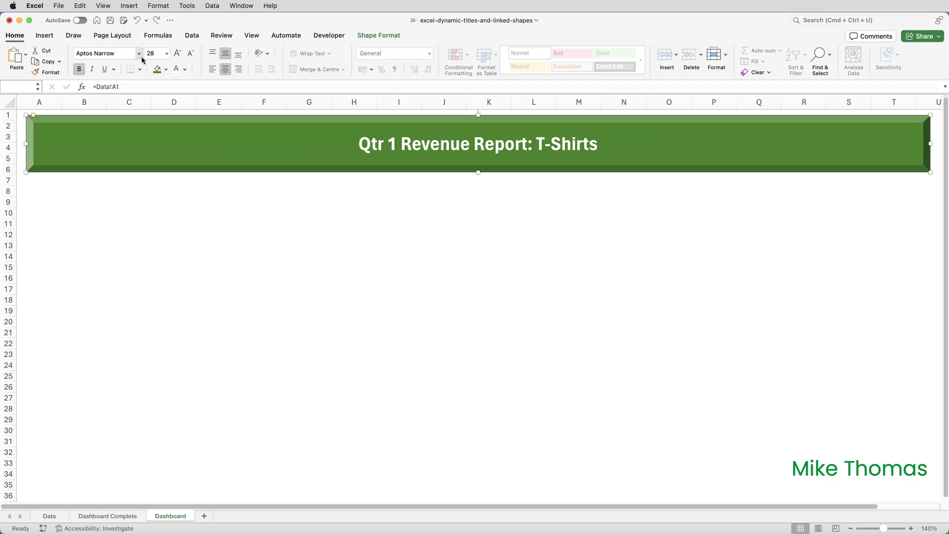
left_click(59, 212)
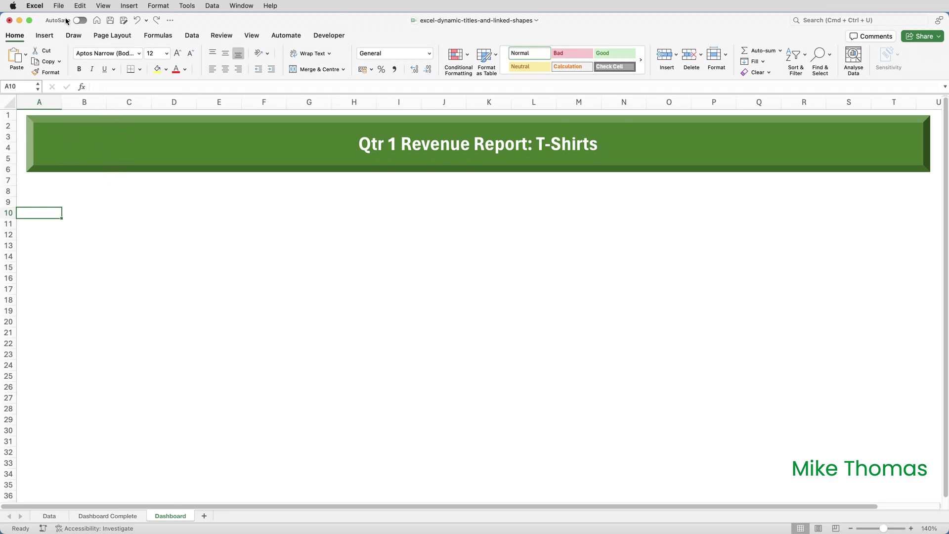
Search the stock icons for "map" and insert the solid Australia and New Zealand map icon at cell A10
left_click(46, 35)
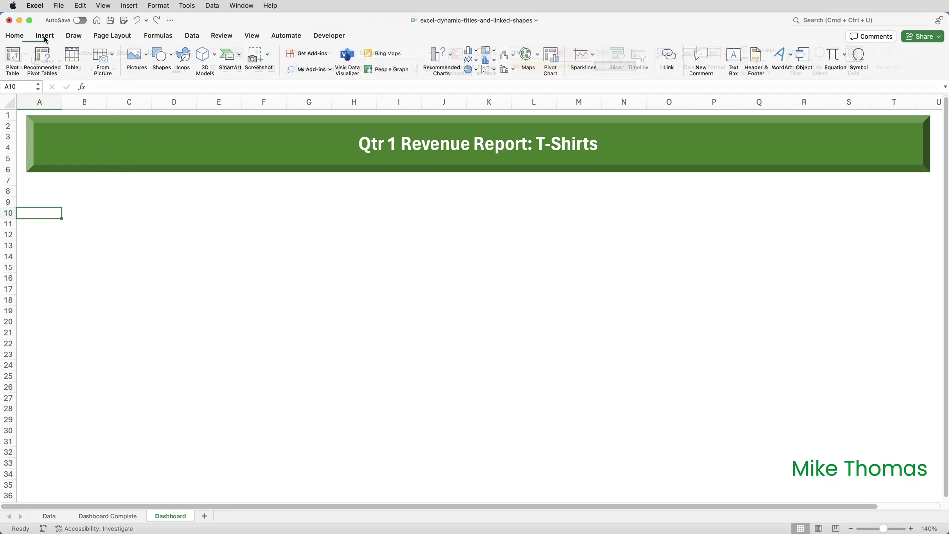
left_click(187, 59)
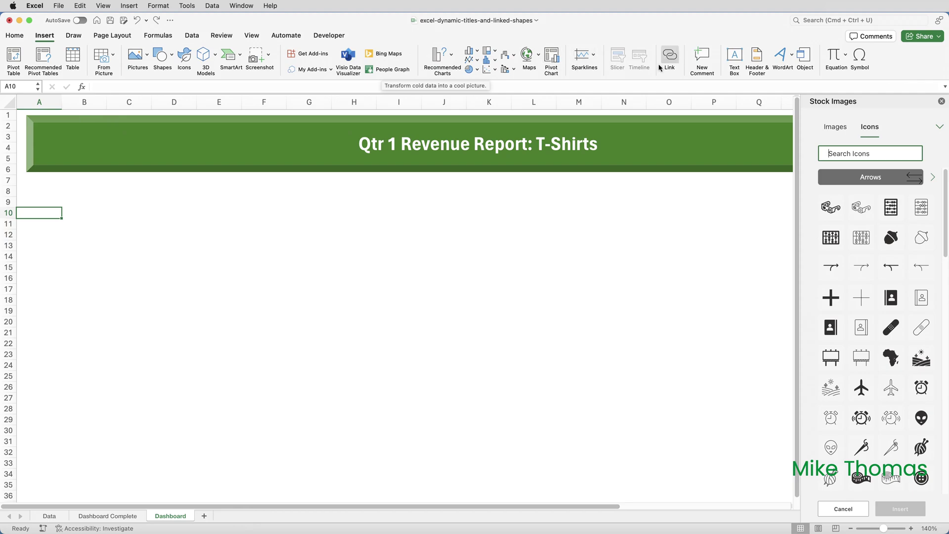
left_click_drag(885, 105, 305, 199)
left_click_drag(363, 278, 746, 284)
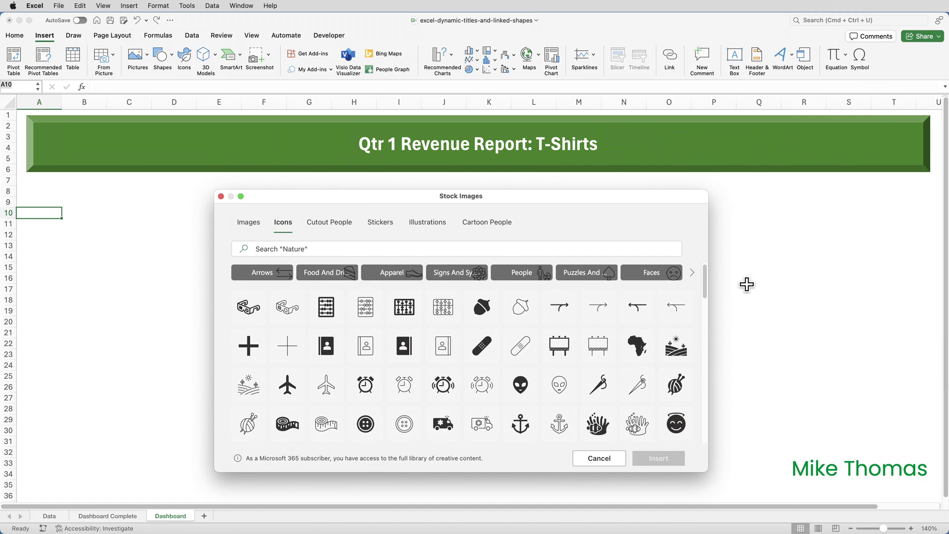
left_click(544, 249)
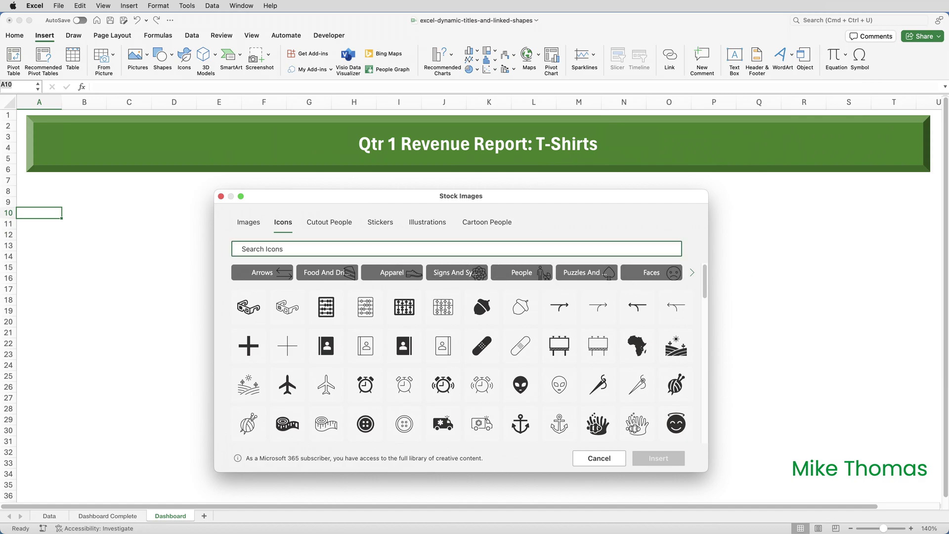
type("map")
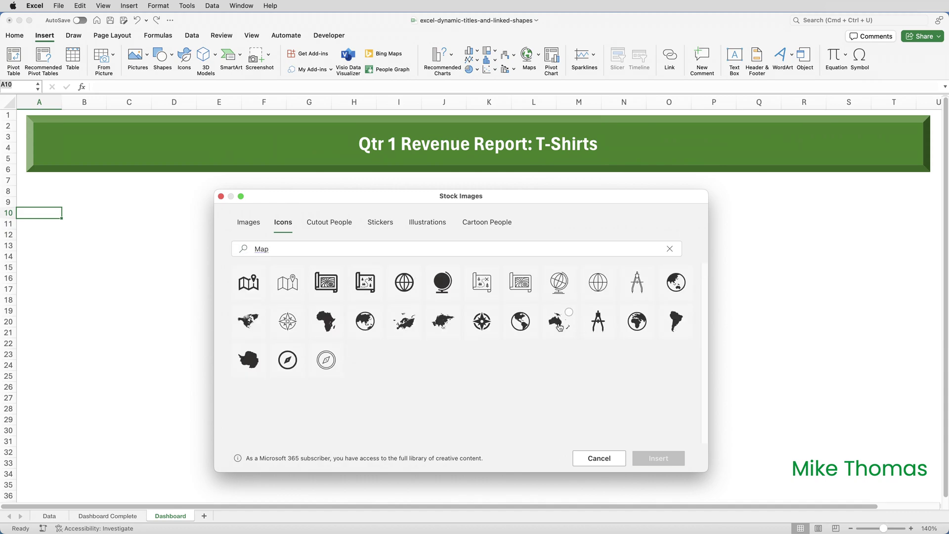
left_click(560, 324)
left_click(658, 458)
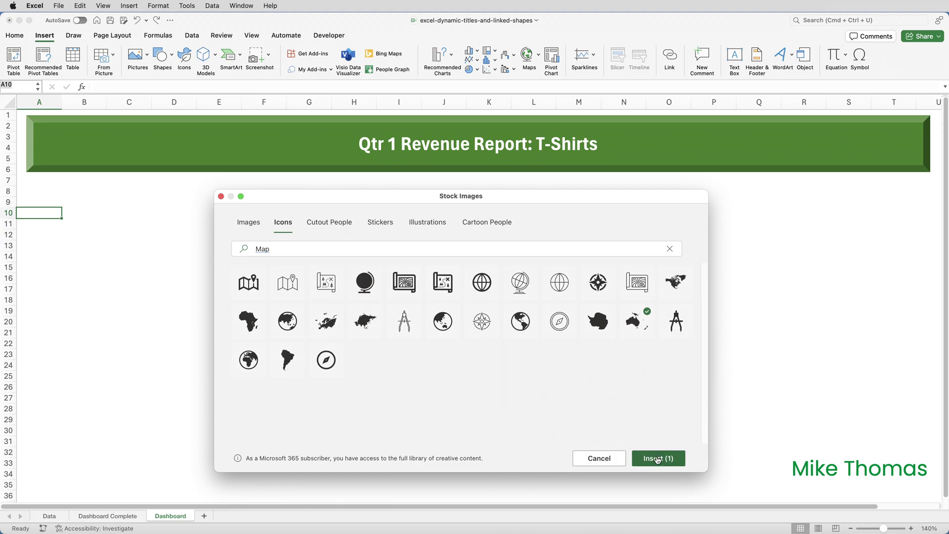
left_click(221, 196)
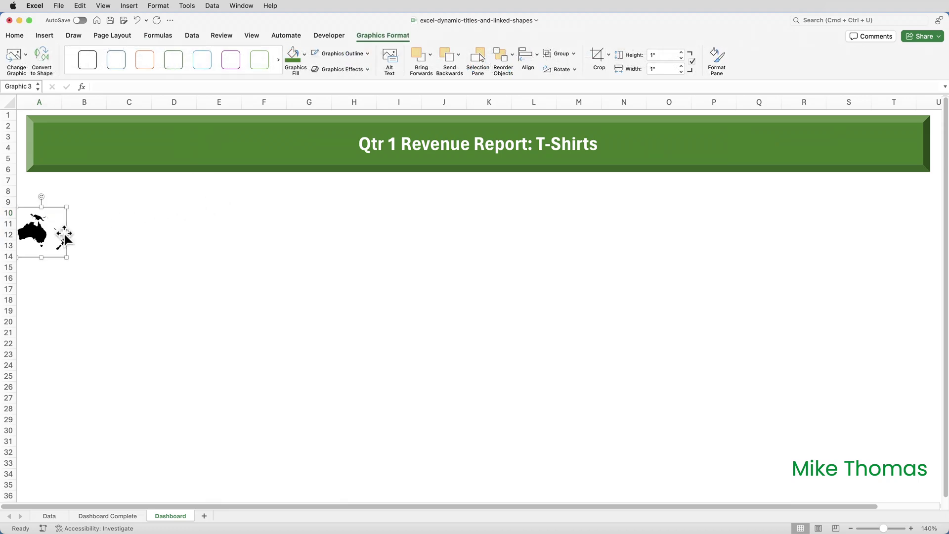
Enlarge the map icon to about 3.74" square, position it below the banner over columns A to E, and fill it dark green
left_click_drag(37, 231, 230, 317)
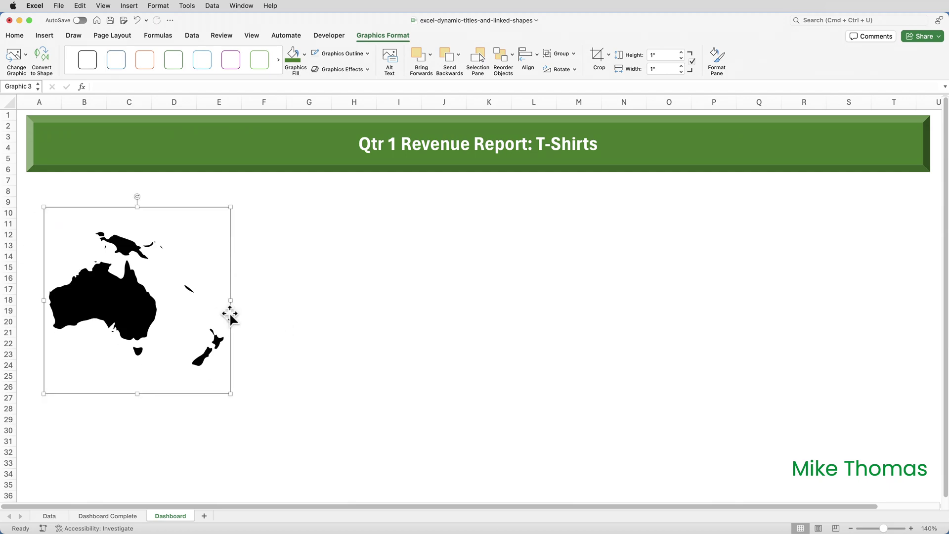
left_click_drag(138, 297, 131, 291)
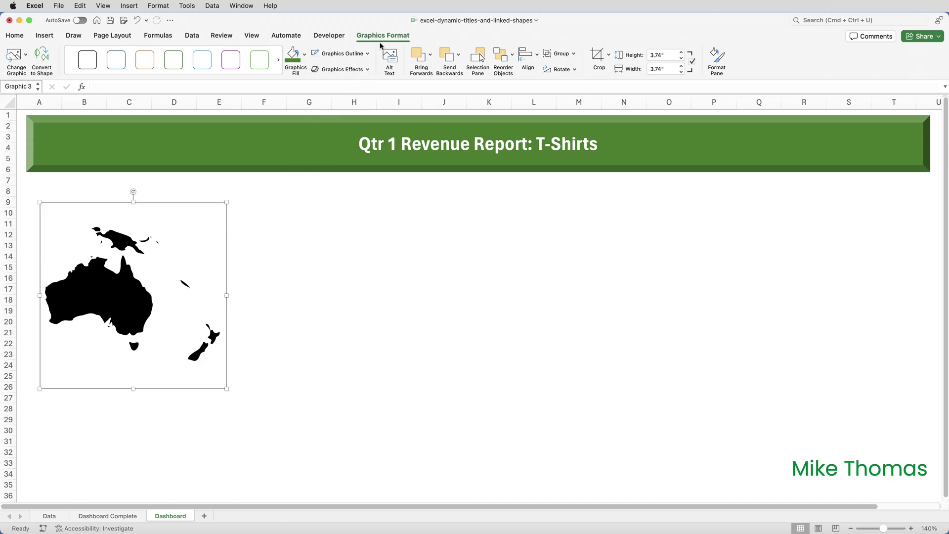
left_click(305, 54)
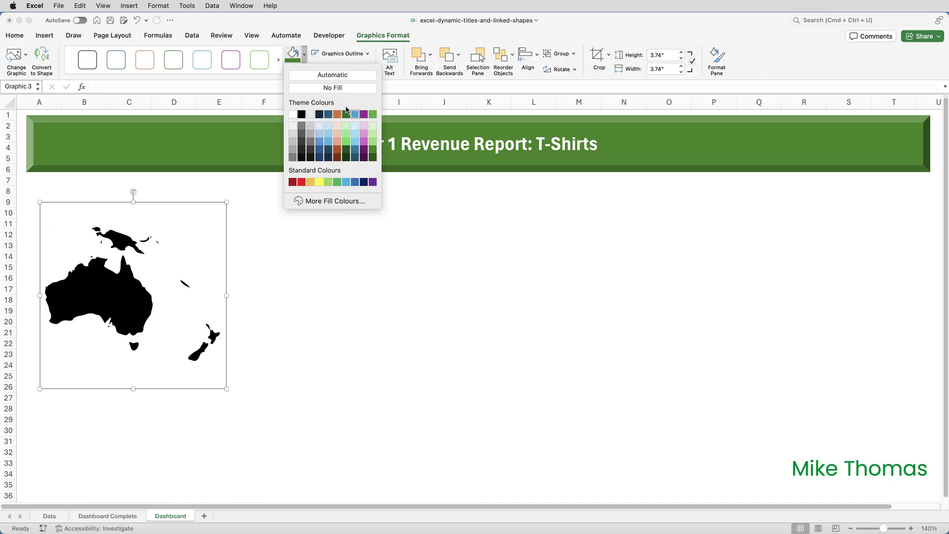
left_click(373, 151)
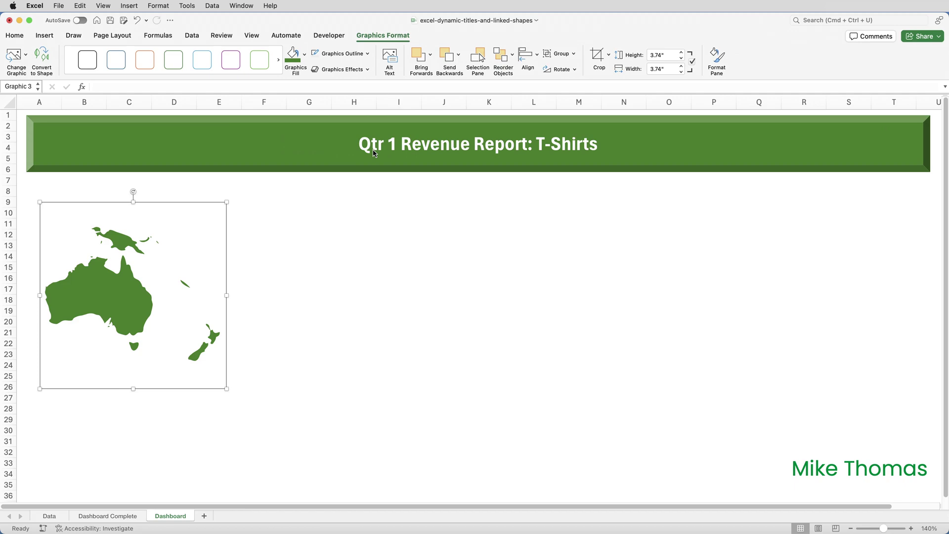
left_click(385, 249)
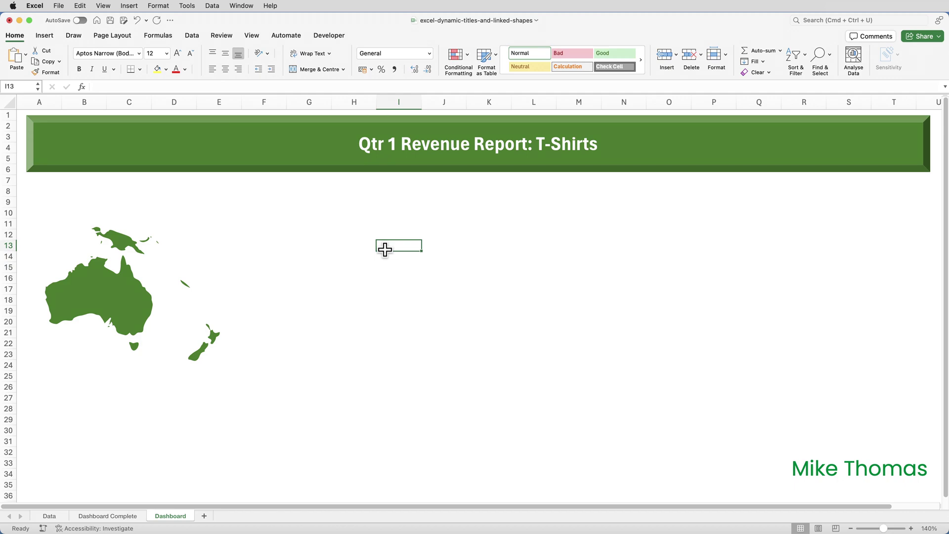
Draw a rectangle about 3.56" high and 4.42" wide that covers the map icon
left_click(45, 36)
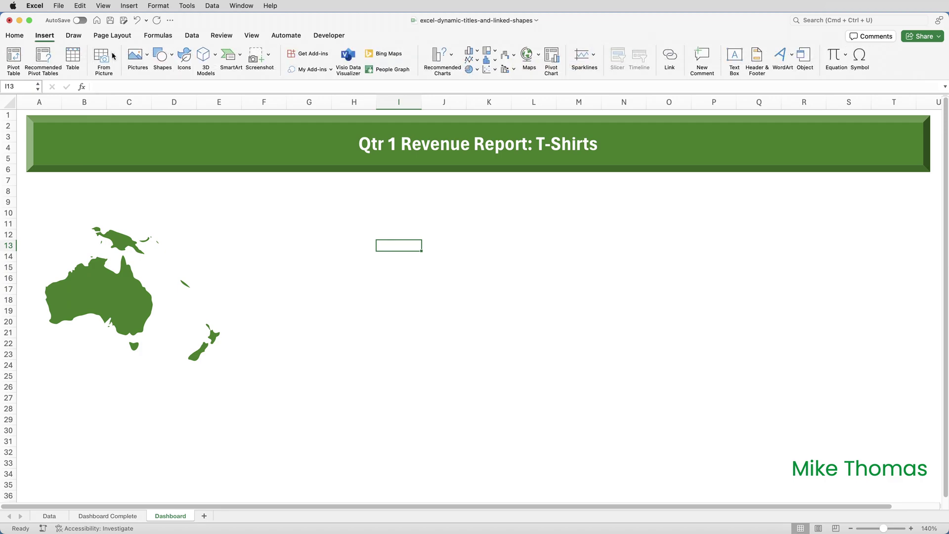
left_click(171, 59)
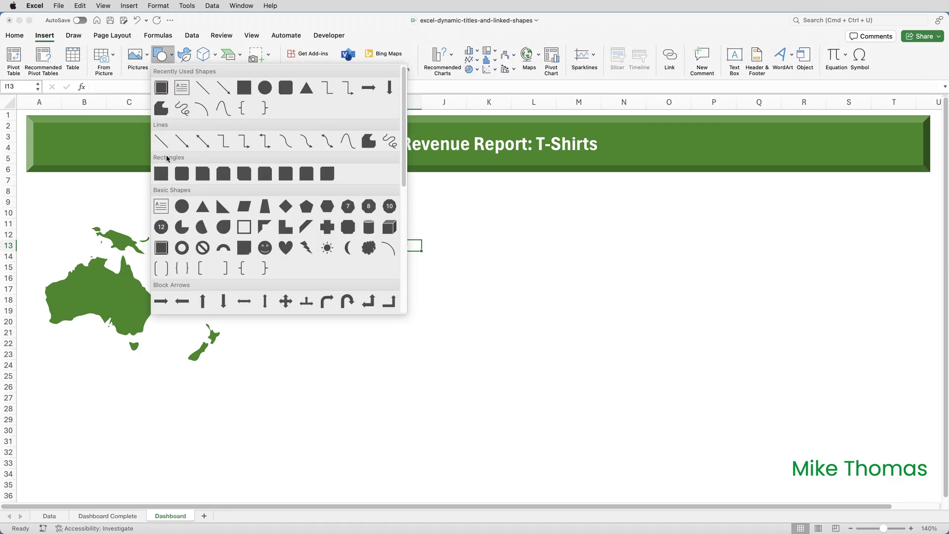
left_click(163, 176)
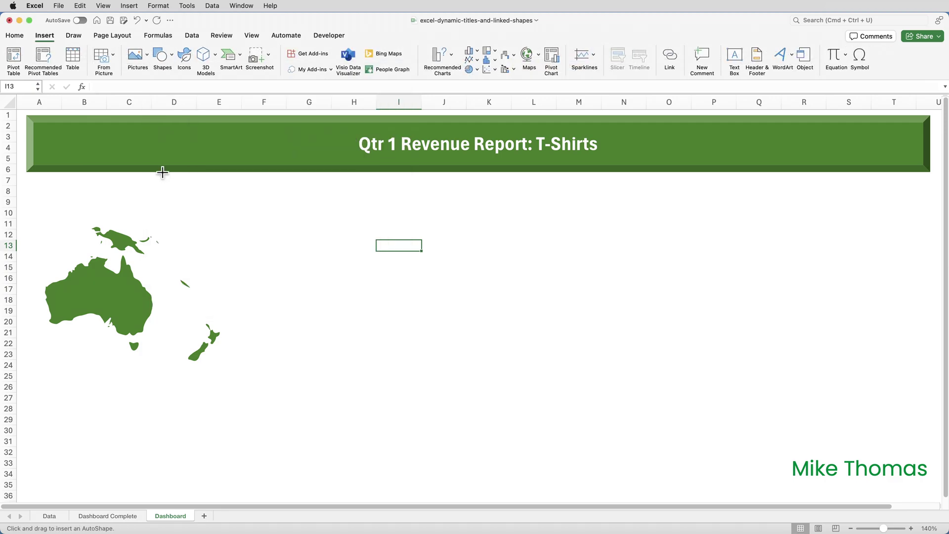
left_click(213, 219)
left_click_drag(246, 247, 254, 229)
left_click_drag(144, 254, 134, 382)
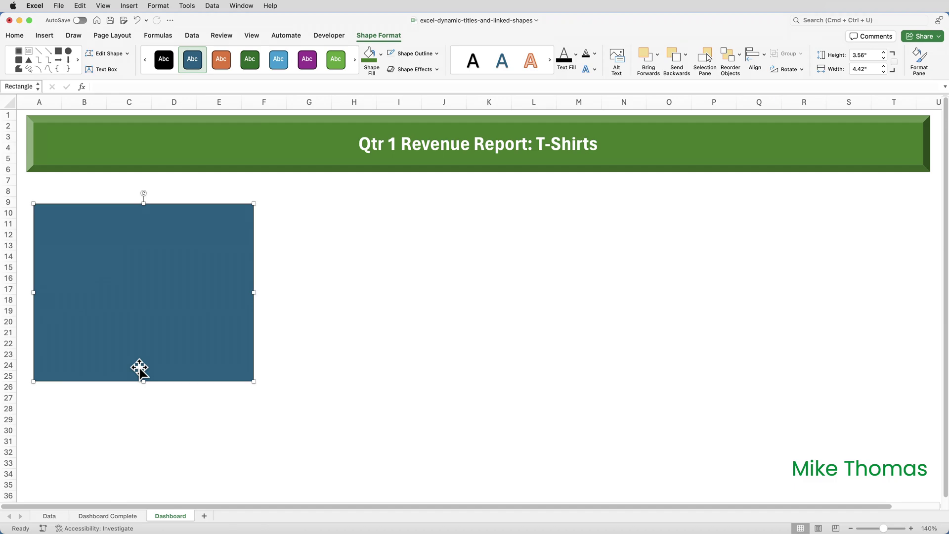
Remove the rectangle's fill and set its outline weight to 2¼ pt
left_click(382, 55)
left_click(398, 89)
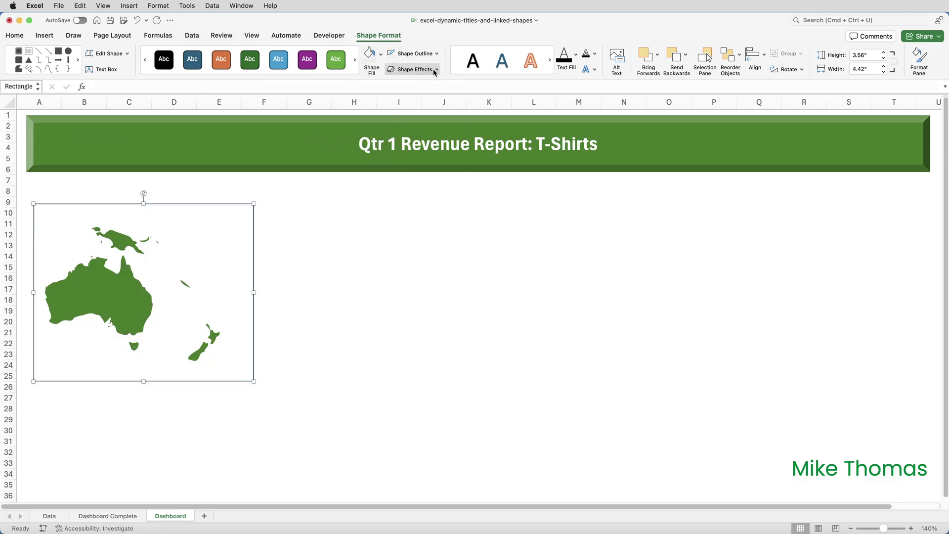
left_click(437, 54)
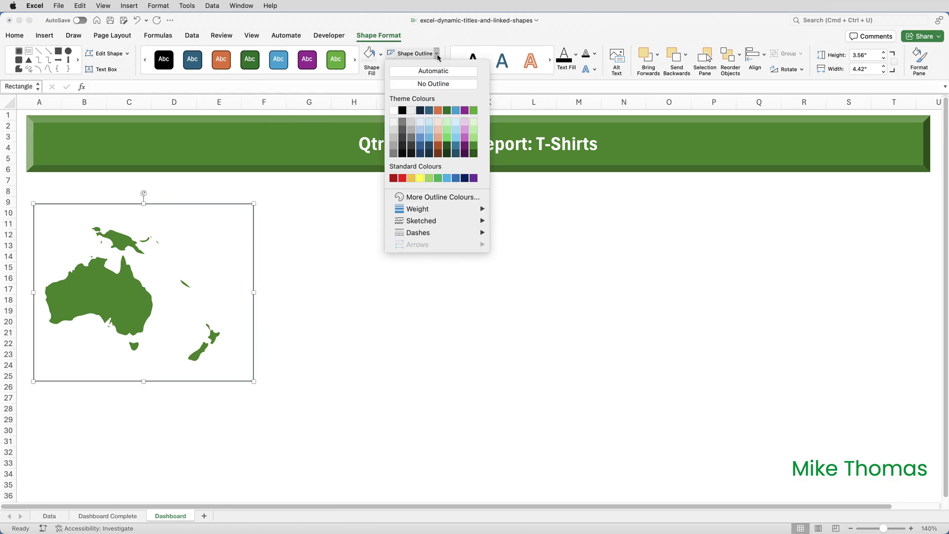
mouse_move(438, 211)
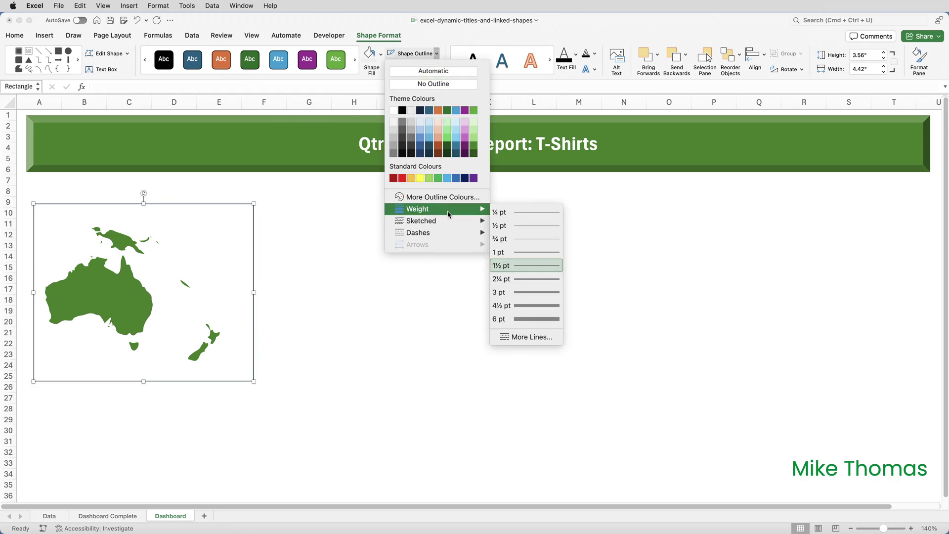
left_click(504, 279)
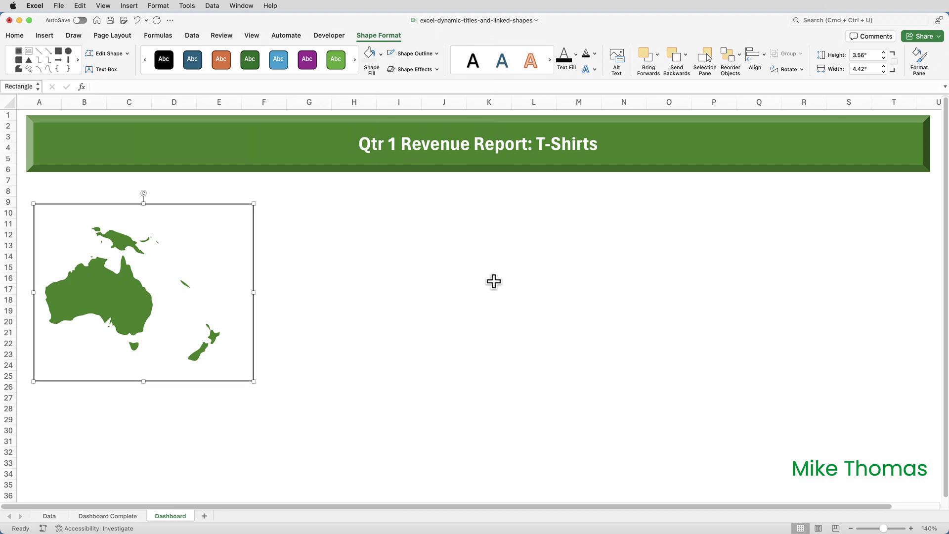
left_click(358, 299)
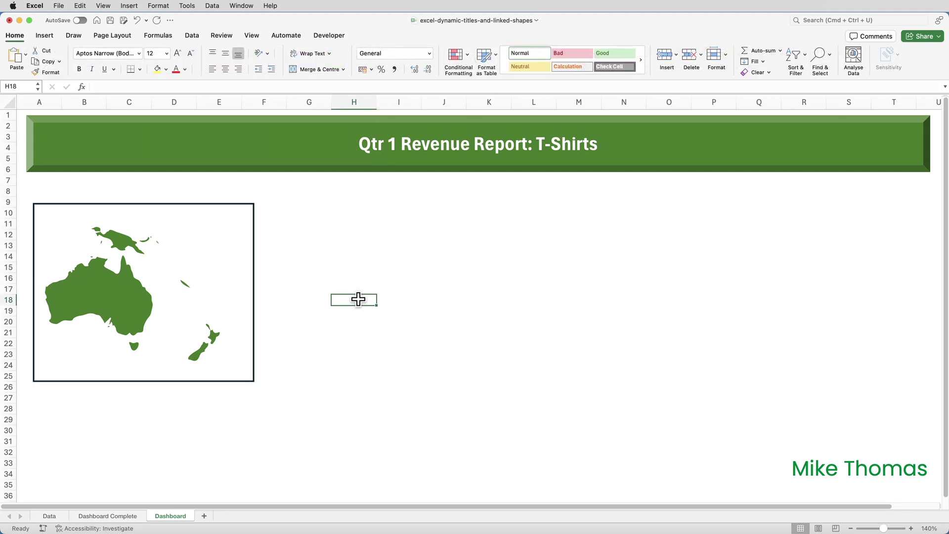
Insert a small text box around cell H12 of the Dashboard sheet, after checking the revenue texts on the Data sheet
left_click(54, 520)
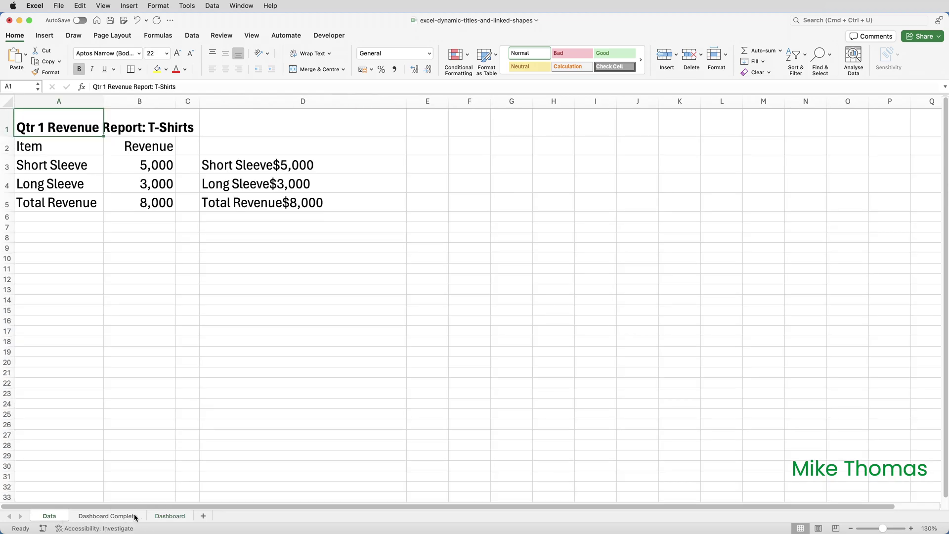
left_click(170, 516)
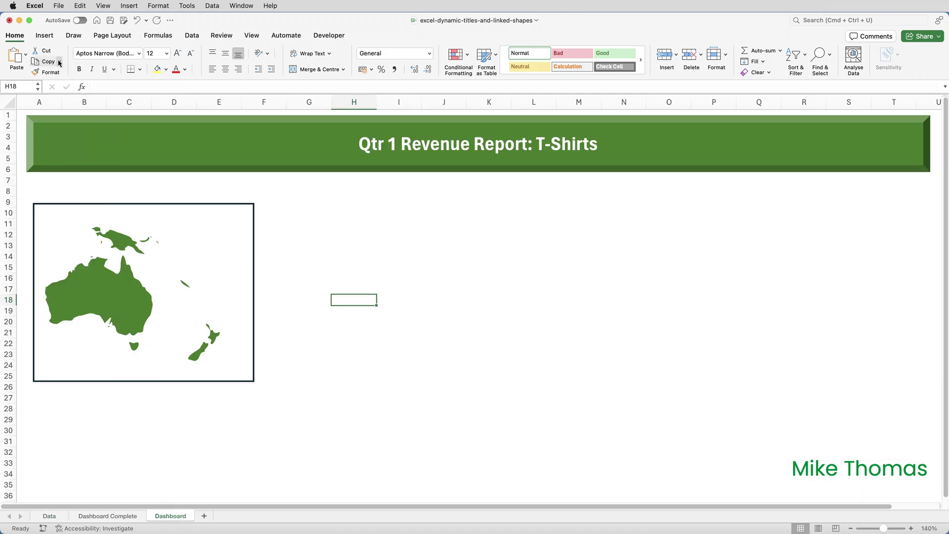
left_click(49, 40)
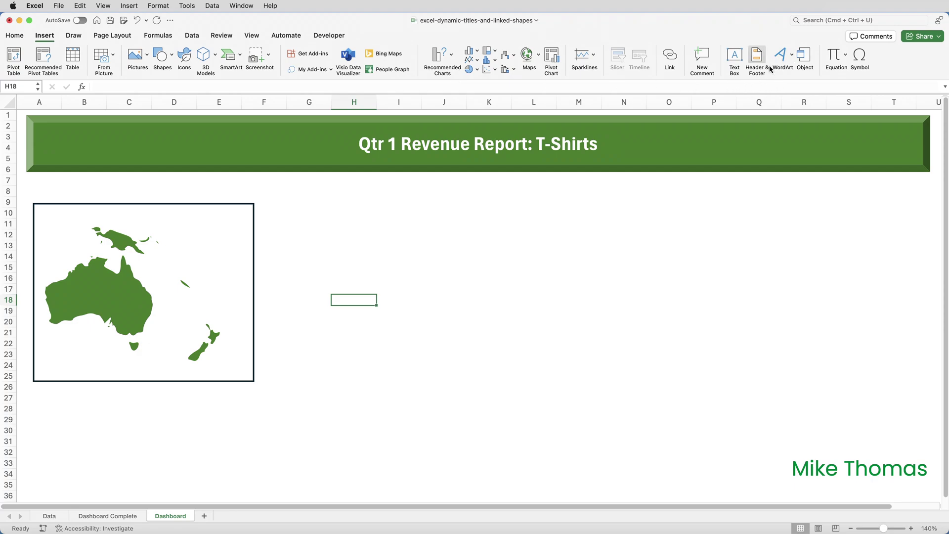
left_click(734, 57)
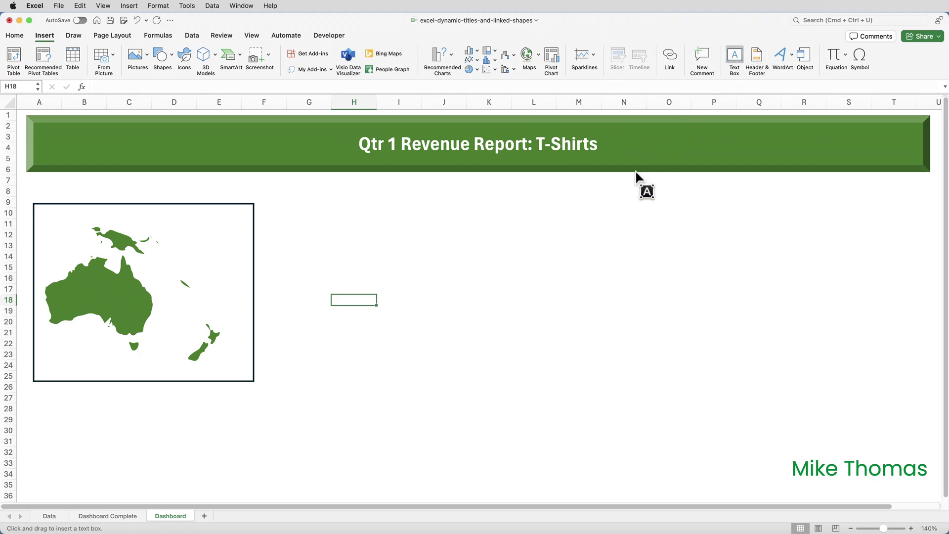
left_click(346, 235)
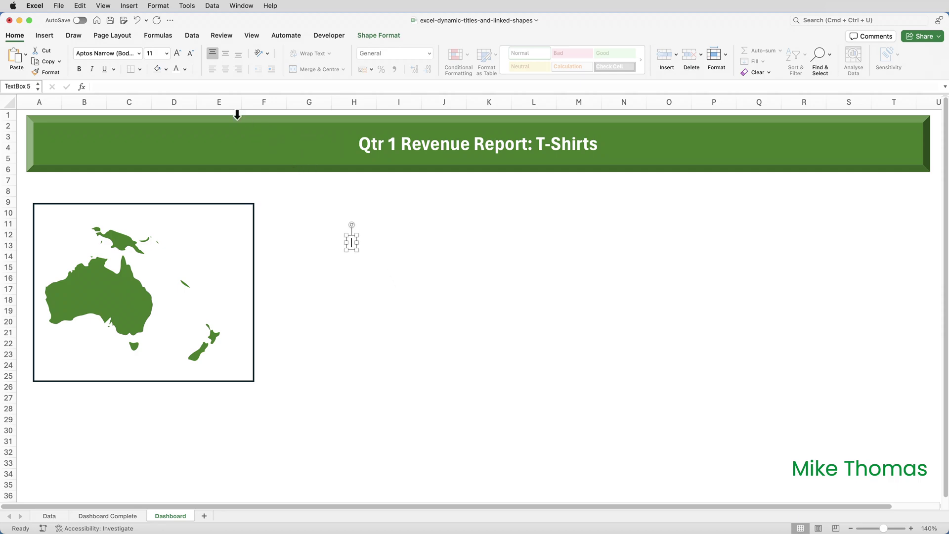
Link the text box to the Total Revenue text with =Data!D5, and inspect that cell's formula on the Data sheet
left_click(125, 87)
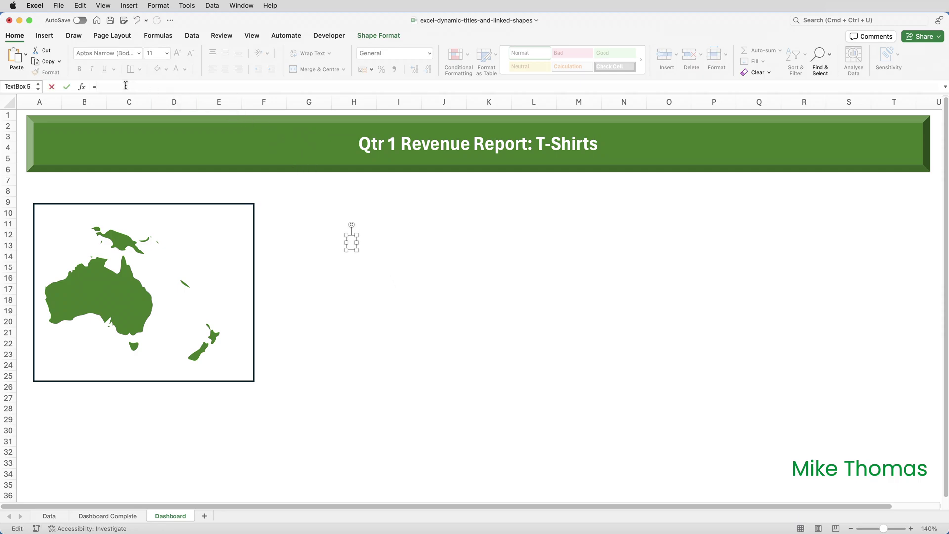
left_click(48, 521)
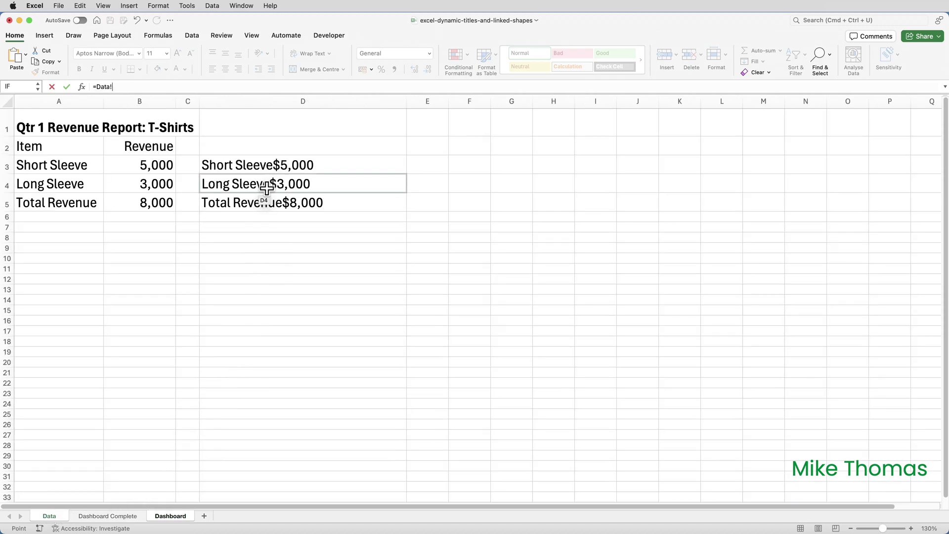
left_click(266, 205)
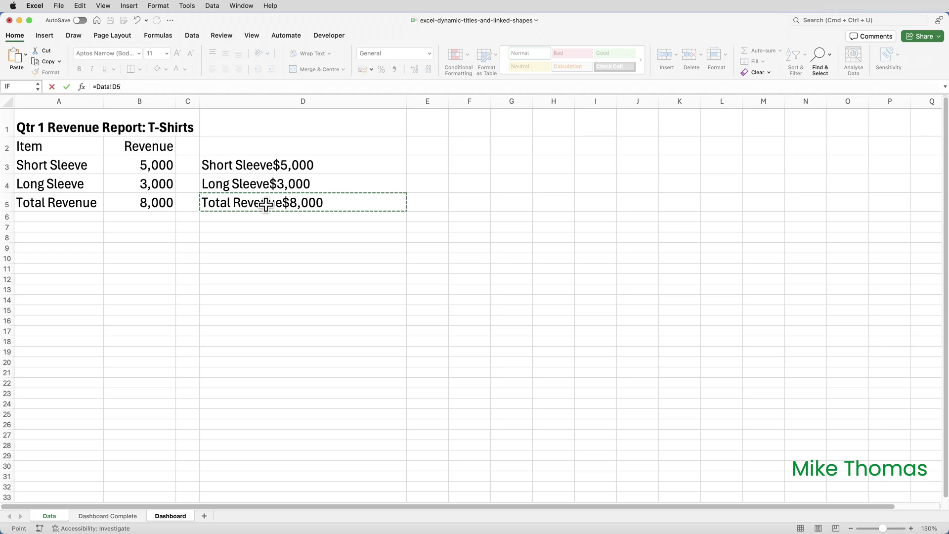
key("Return")
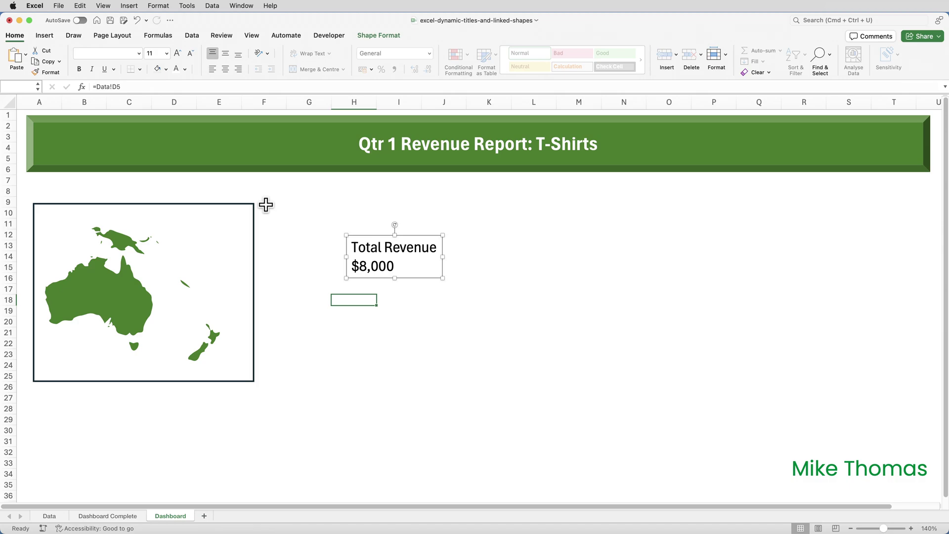
left_click(49, 517)
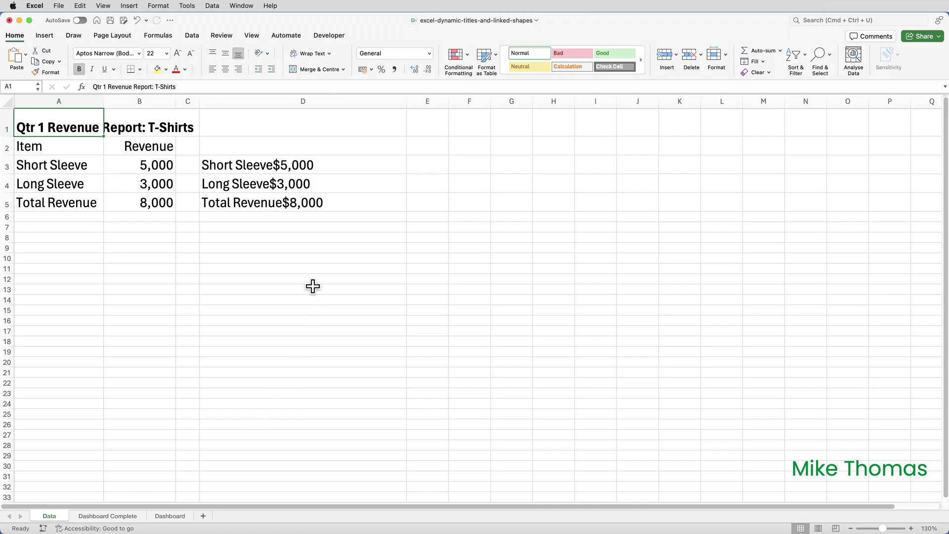
left_click(302, 203)
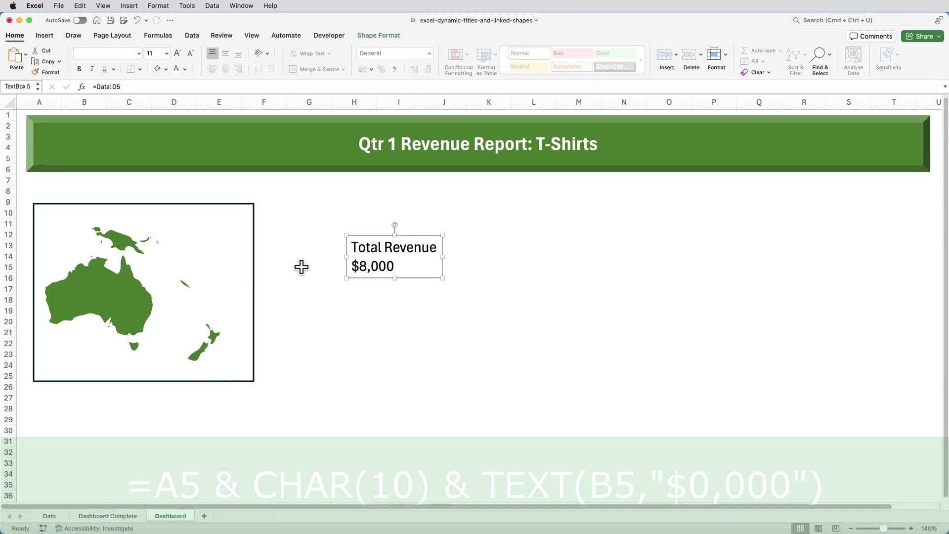
Move the Total Revenue text box onto Australia and format its text as size 18 and white
left_click_drag(376, 263, 84, 299)
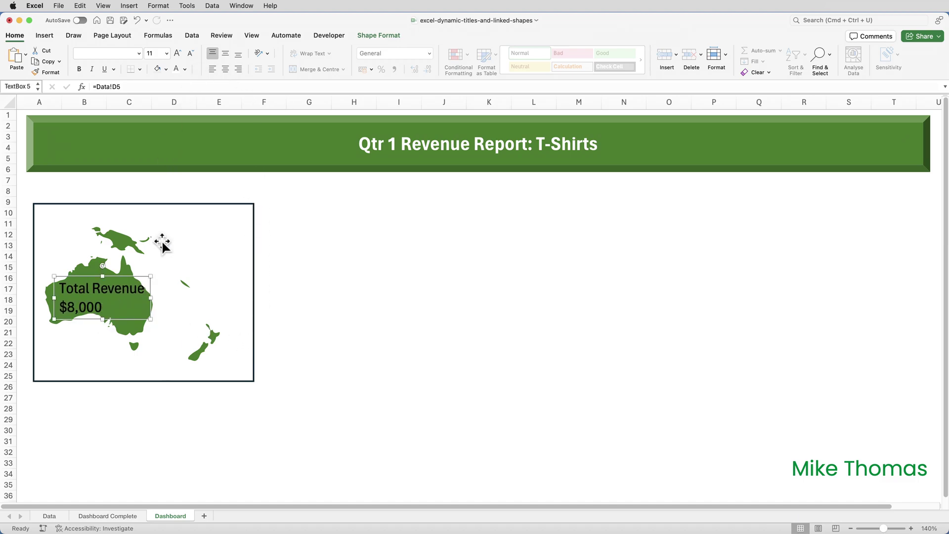
left_click(192, 56)
left_click(191, 56)
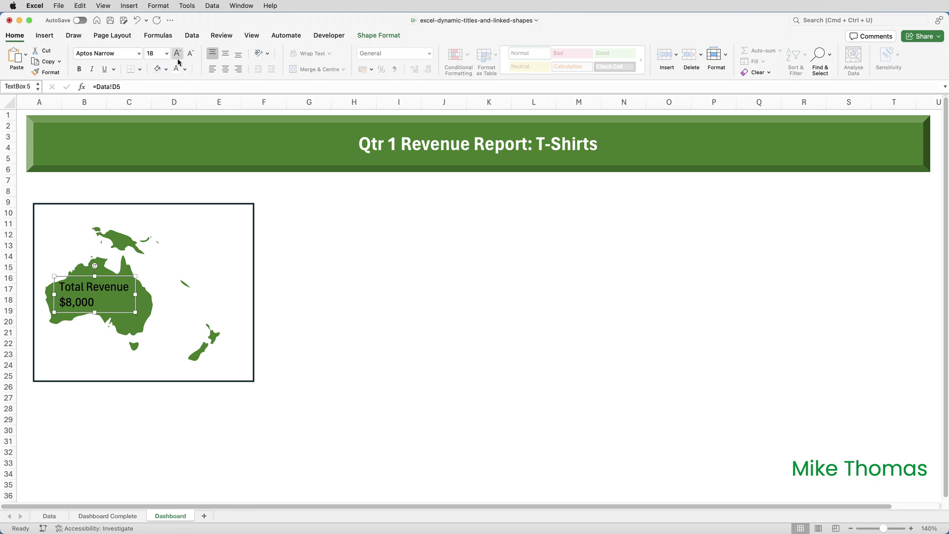
left_click(186, 69)
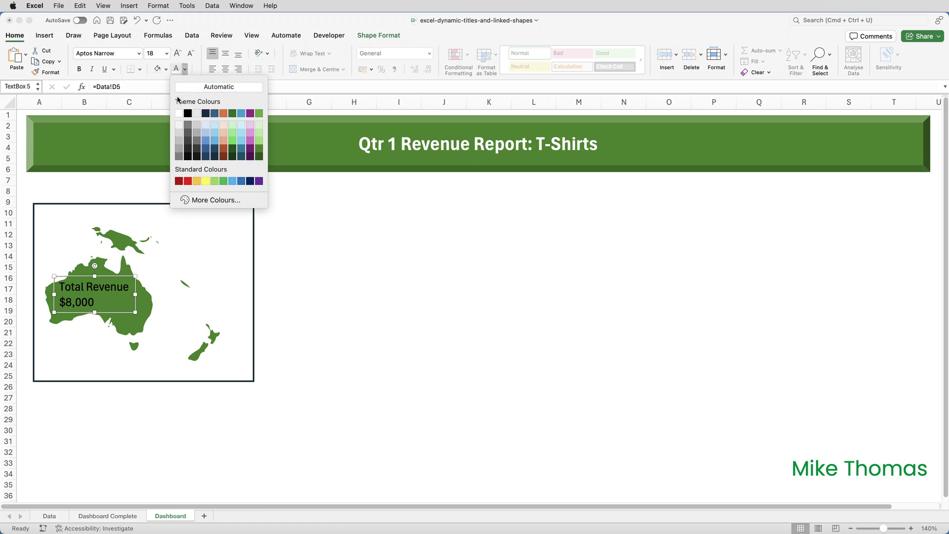
left_click(179, 114)
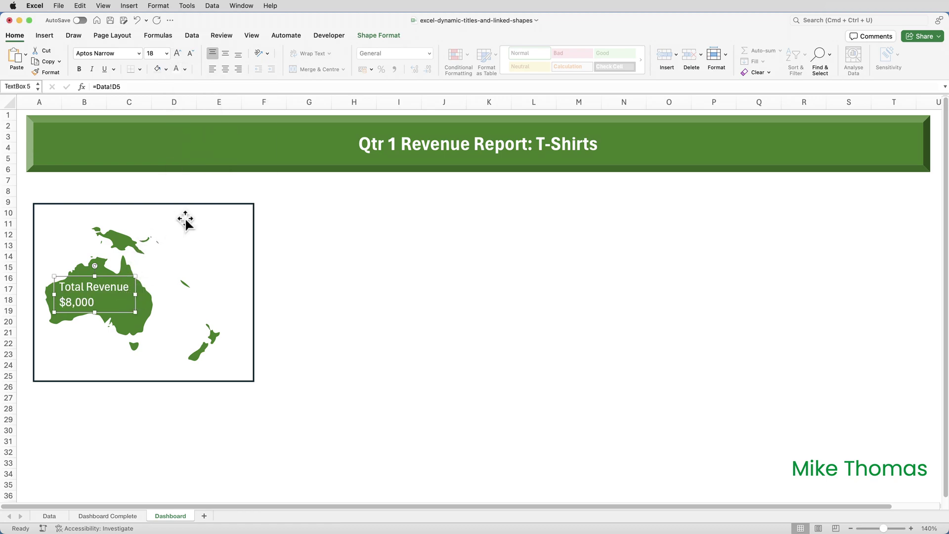
Centre the Total Revenue text in its box, nudge the box slightly right over Australia, and deselect it
left_click(225, 69)
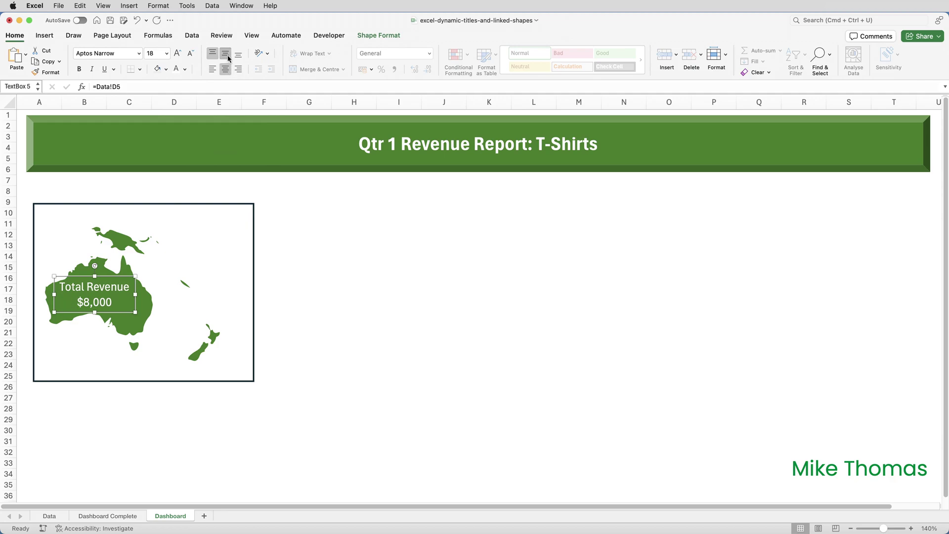
left_click(369, 281)
left_click(113, 302)
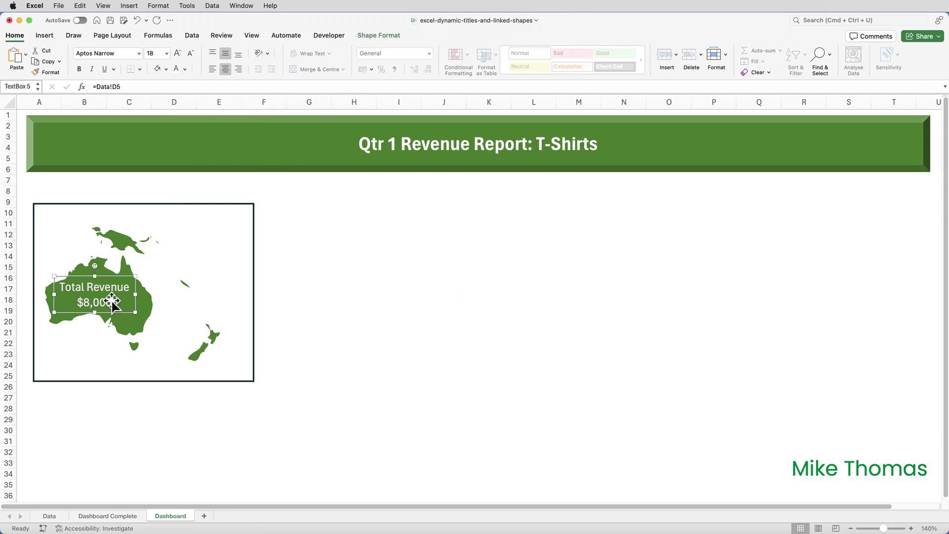
left_click_drag(113, 302, 118, 303)
left_click(414, 288)
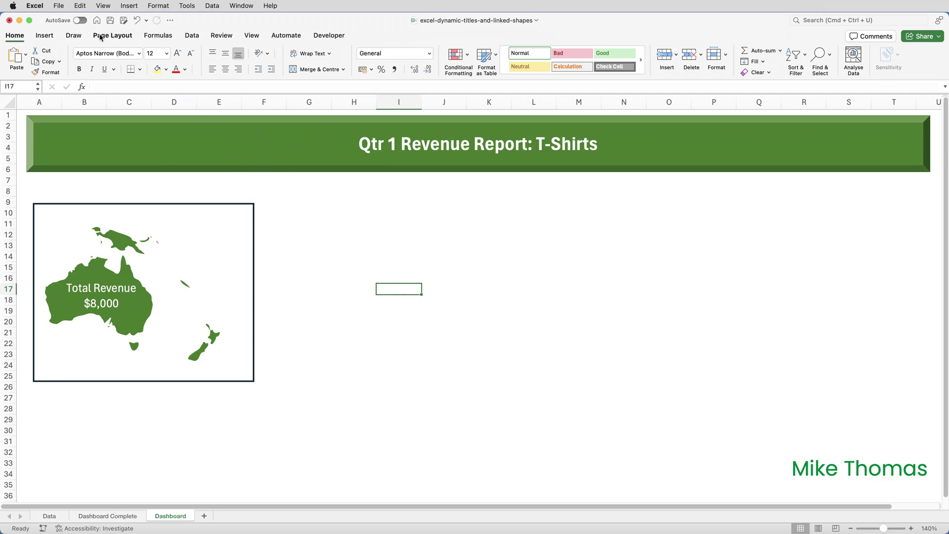
Search the stock icons for "clothes" and insert the solid short-sleeve T-shirt and solid long-sleeve top icons on the Dashboard sheet
left_click(53, 37)
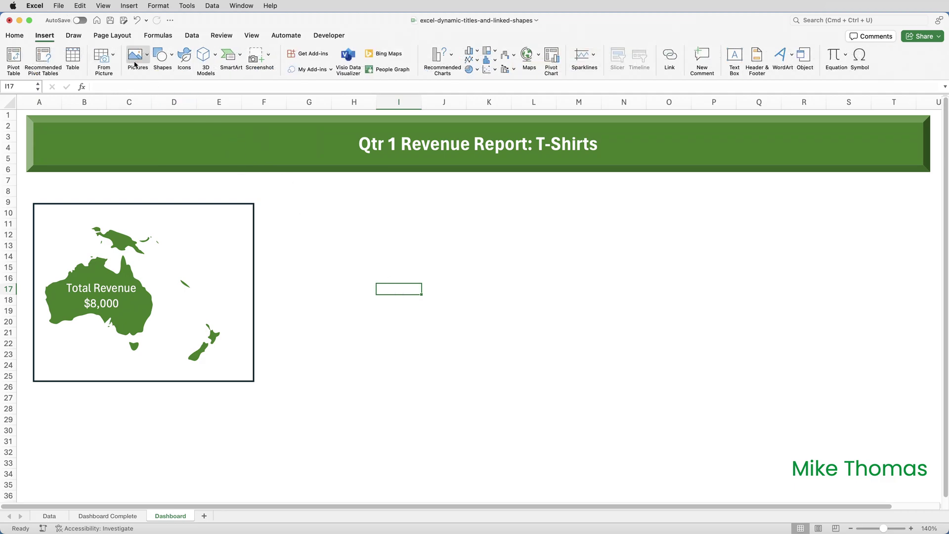
left_click(189, 63)
left_click(844, 153)
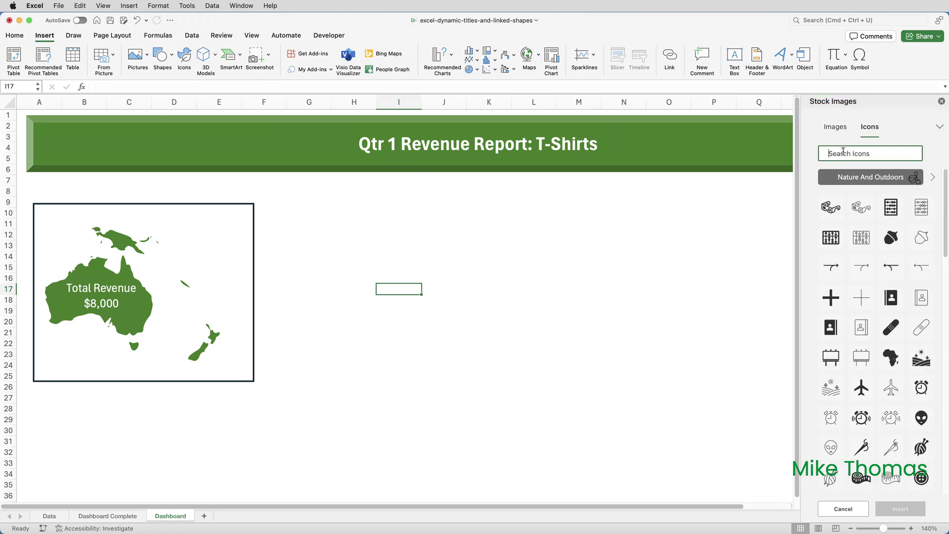
type("clothes")
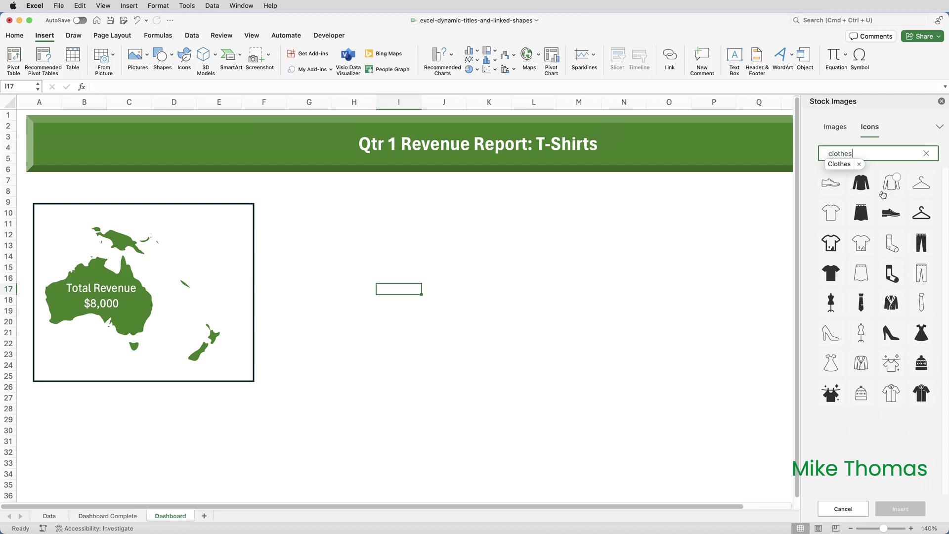
left_click(834, 269)
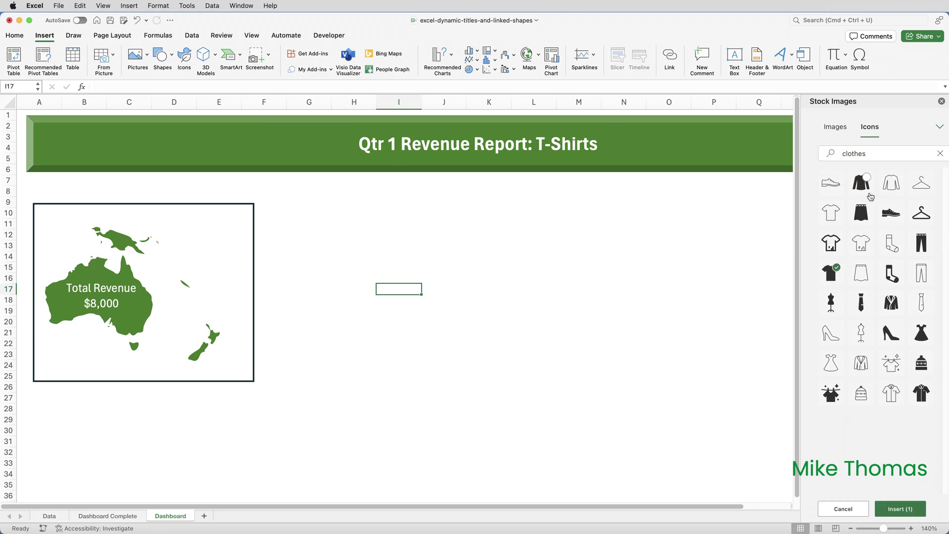
left_click(869, 178)
left_click(900, 509)
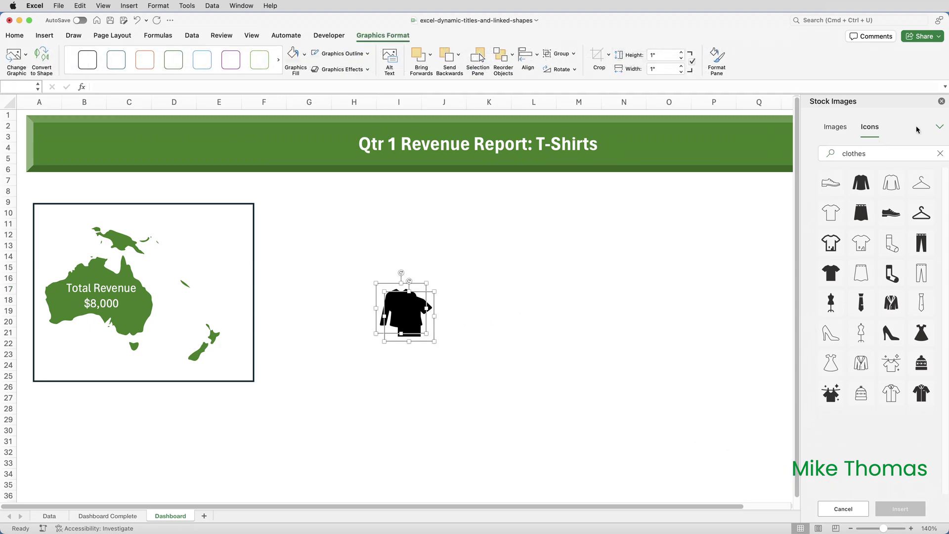
left_click(942, 102)
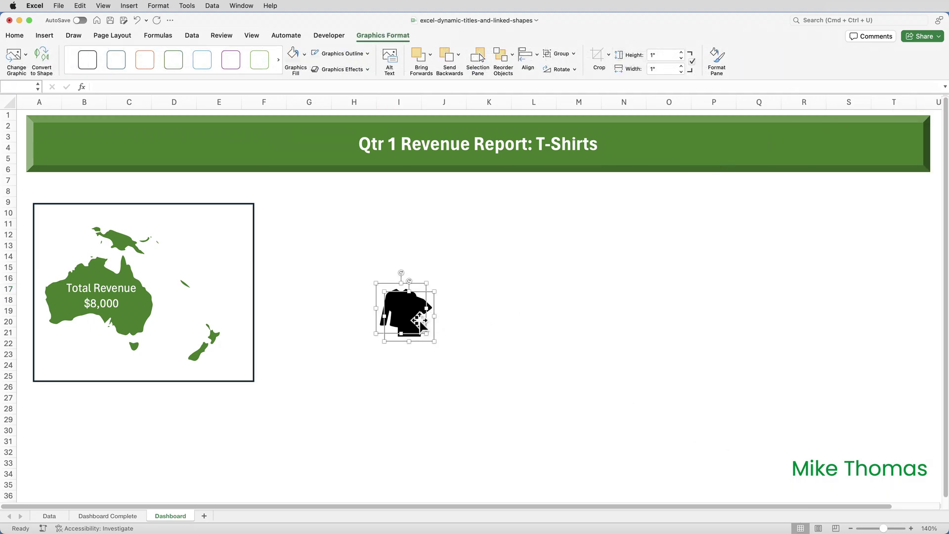
Separate and enlarge the two clothing icons to about 4", placing the long-sleeve top around column J and the T-shirt around column Q
left_click(474, 312)
left_click_drag(411, 312, 564, 384)
left_click_drag(497, 321, 469, 308)
left_click_drag(572, 265, 645, 252)
left_click_drag(674, 280, 801, 367)
left_click_drag(726, 334, 760, 298)
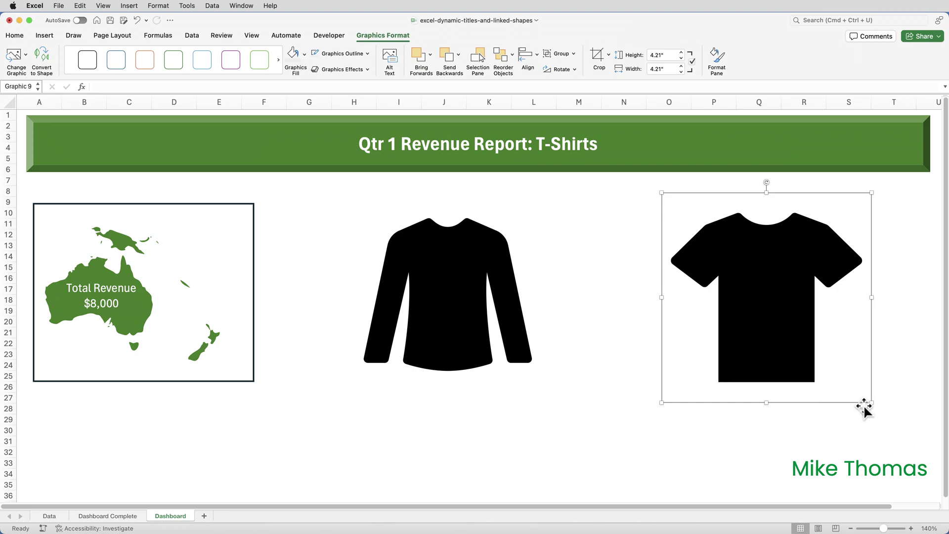
left_click_drag(870, 403, 863, 394)
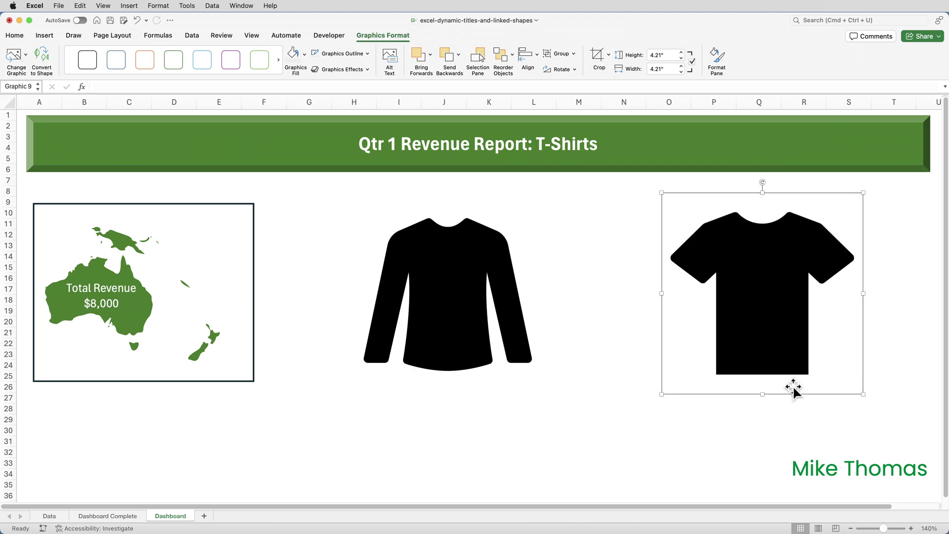
left_click_drag(451, 314, 443, 313)
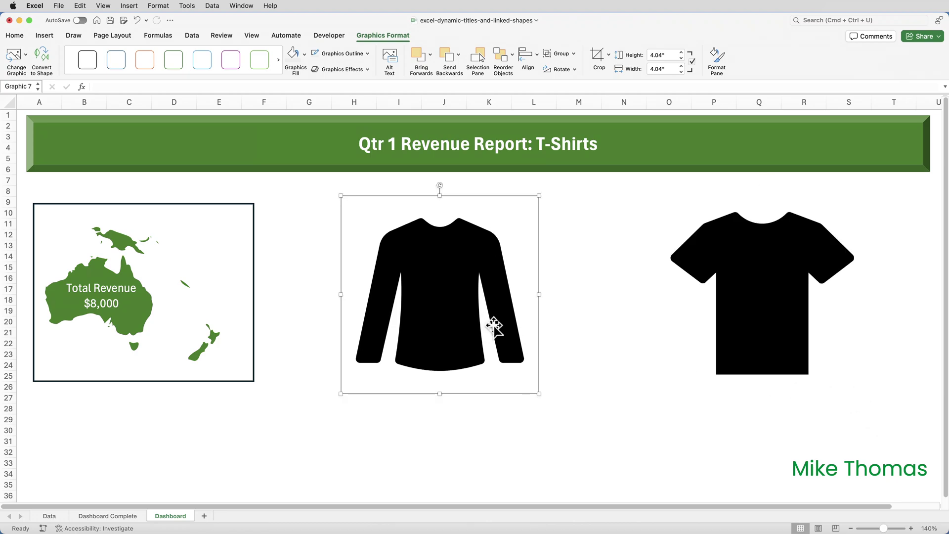
left_click(630, 319)
Fill the long-sleeve icon with standard red and the short-sleeve T-shirt icon with a medium blue theme shade
left_click(442, 289)
left_click(304, 54)
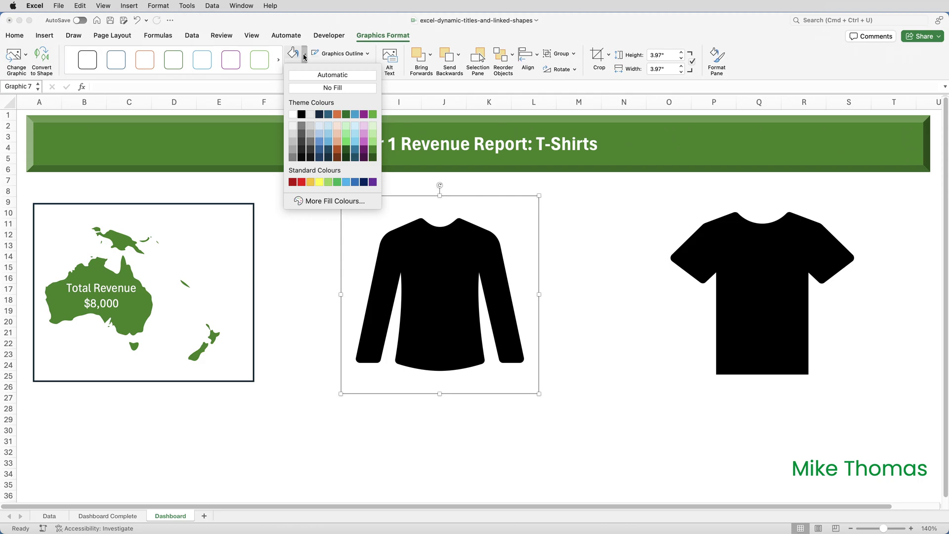
left_click(301, 182)
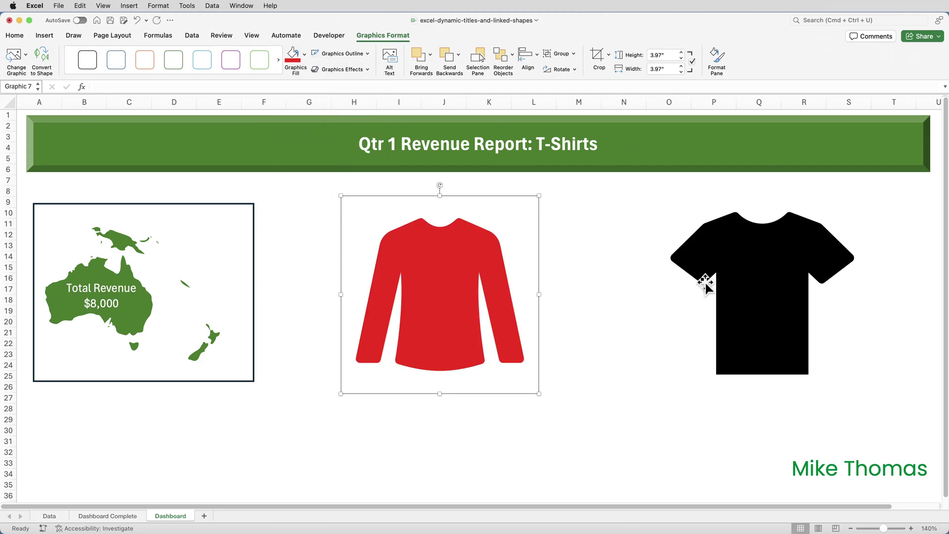
left_click(783, 288)
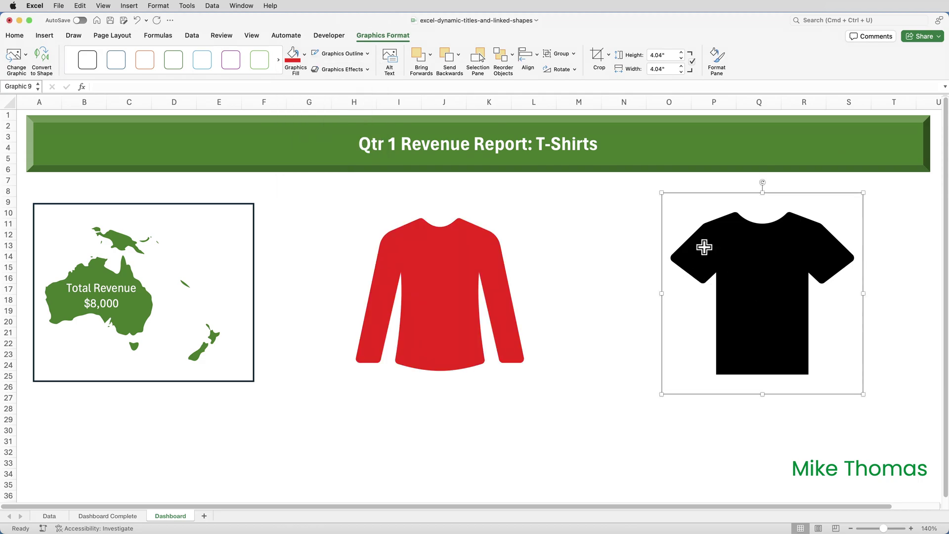
left_click(305, 55)
left_click(319, 145)
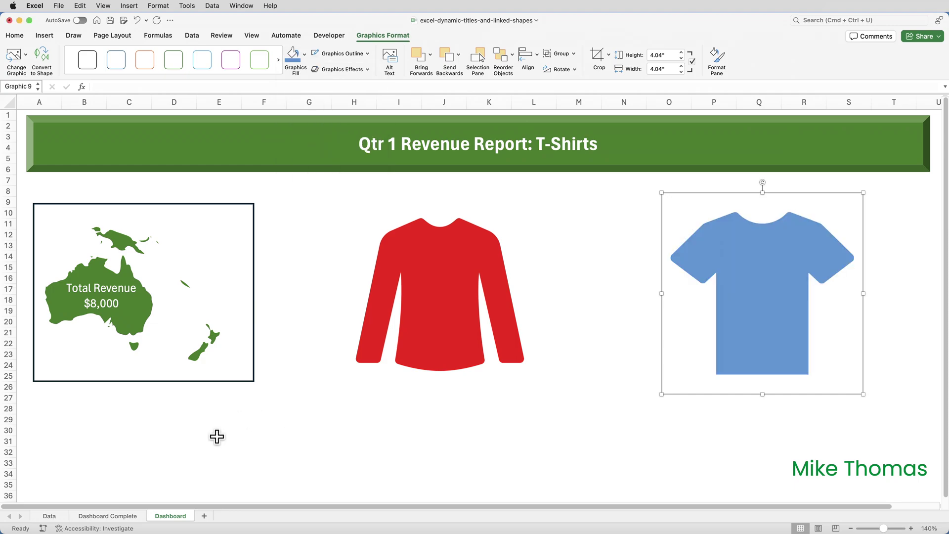
Insert a small text box just below the long-sleeve icon, after checking the sleeve texts in D3 and D4 of the Data sheet
left_click(55, 520)
left_click(263, 171)
left_click(262, 184)
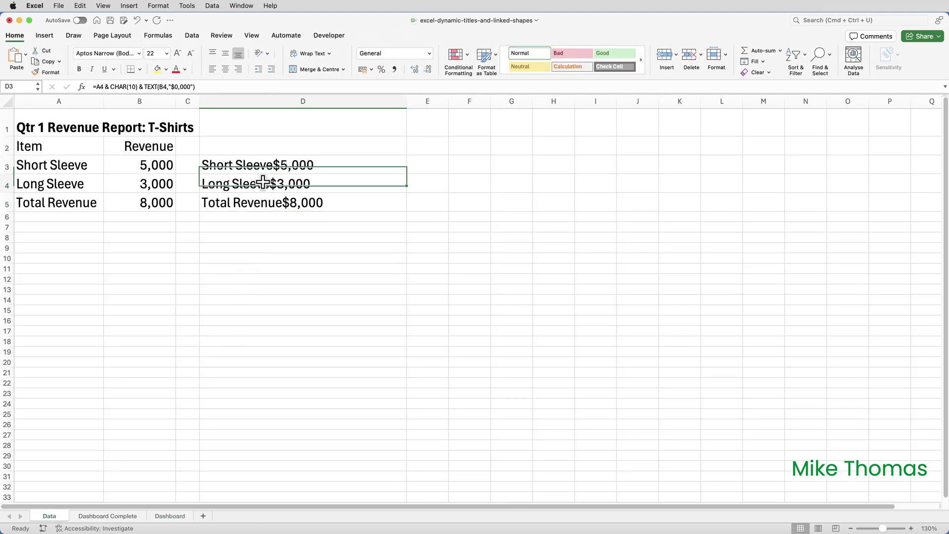
left_click(172, 517)
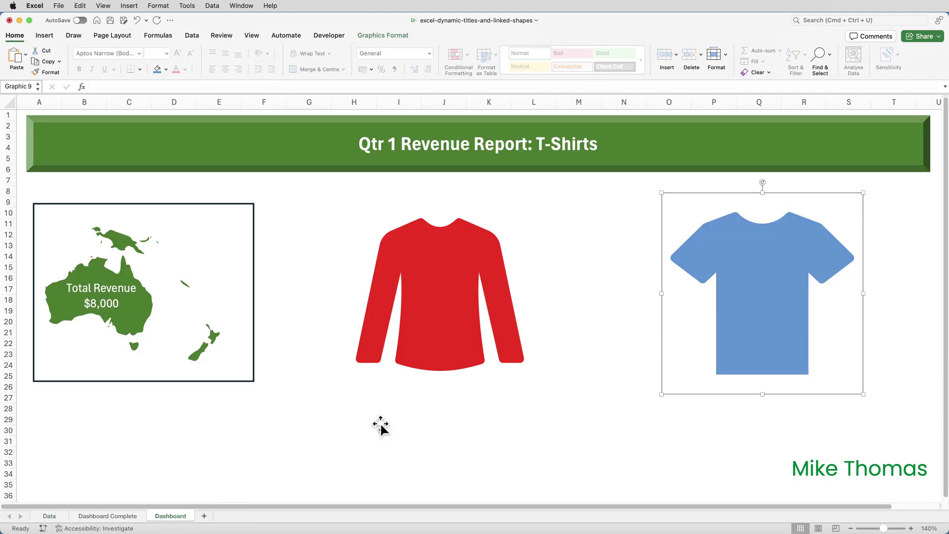
left_click(426, 409)
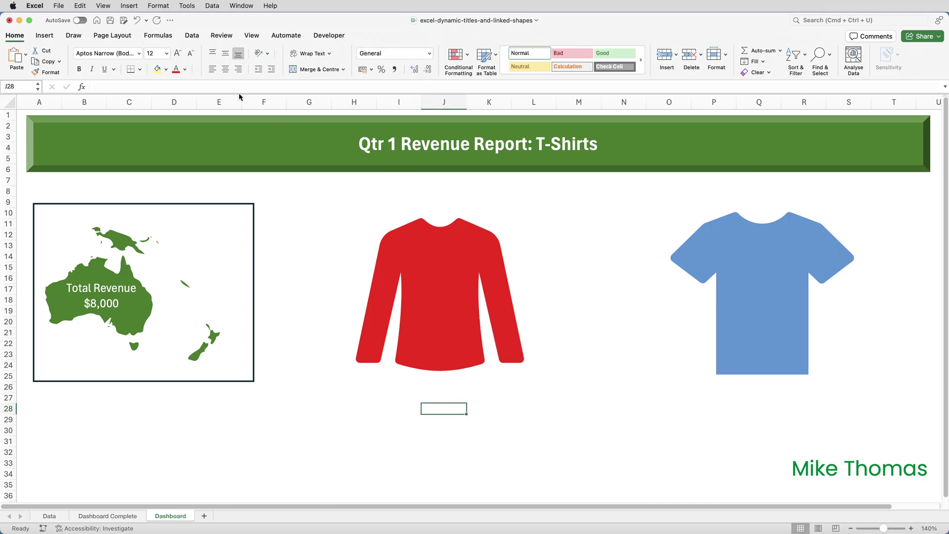
left_click(45, 36)
left_click(734, 59)
left_click(514, 399)
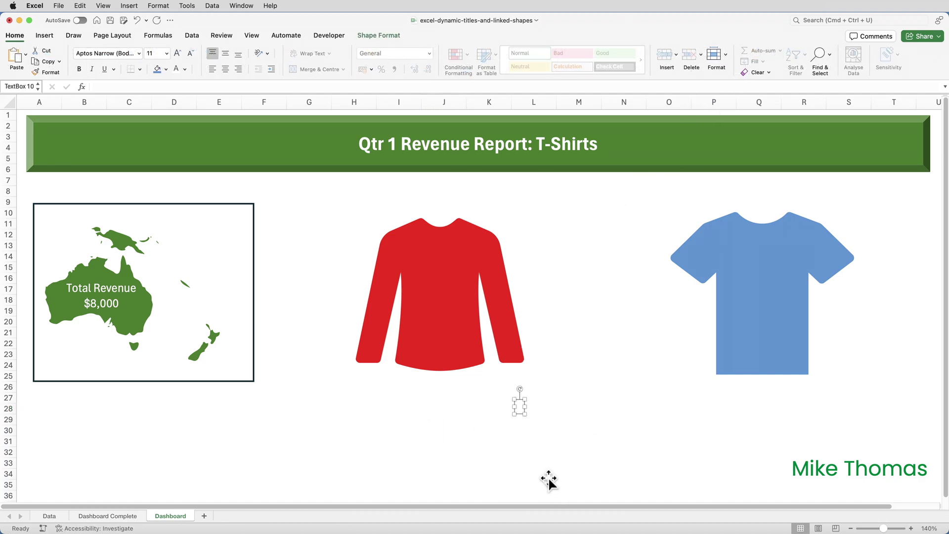
Link the new text box to the Long Sleeve revenue text with =Data!D4
left_click(128, 87)
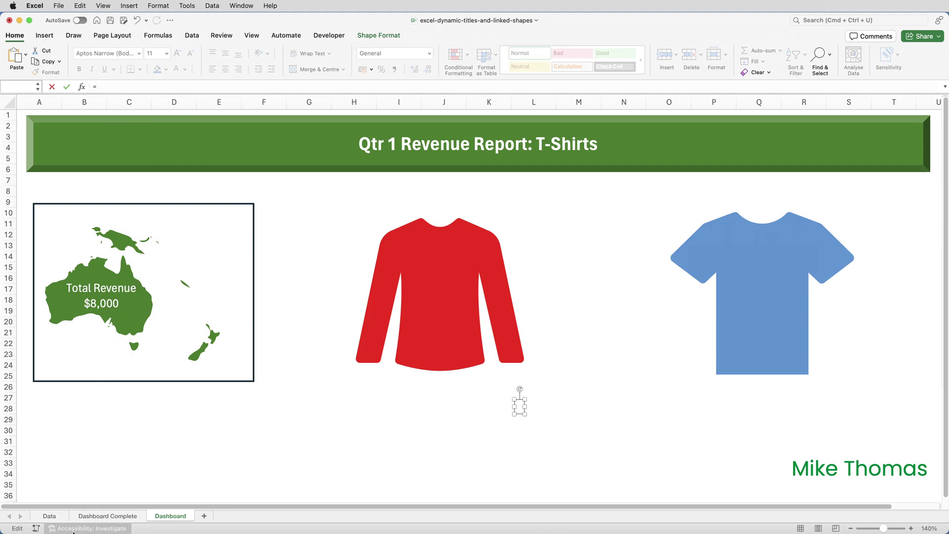
left_click(49, 516)
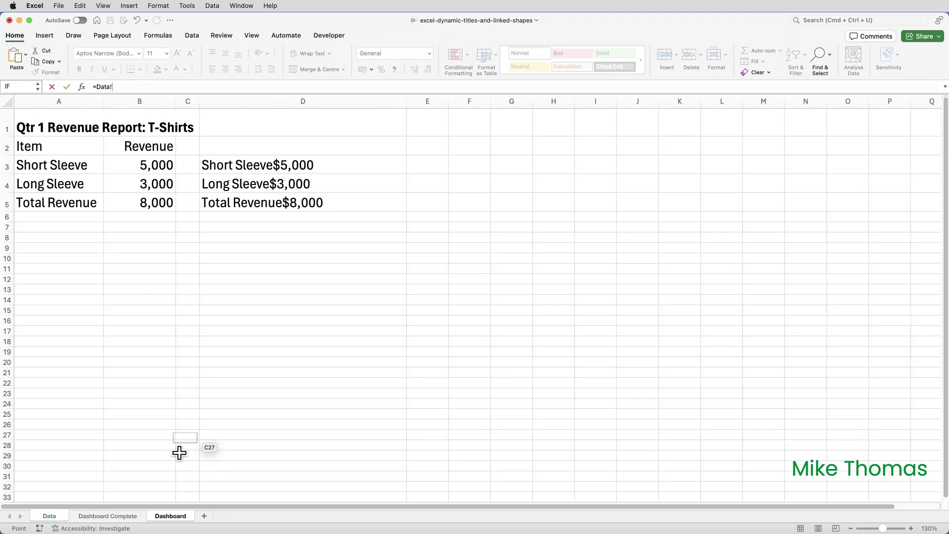
left_click(279, 184)
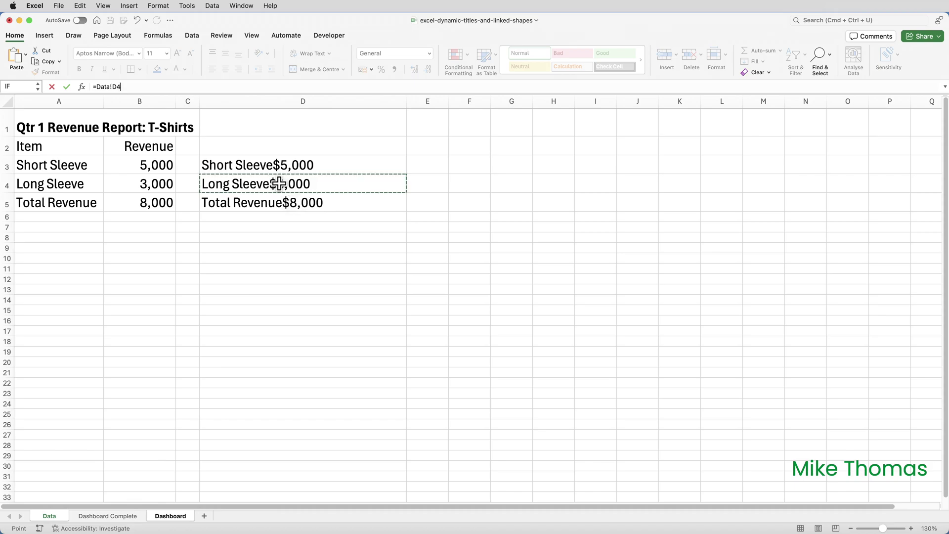
key("Return")
Place the Long Sleeve text box on the lower part of the red icon and format its text as size 18, white and centred
left_click_drag(553, 398, 442, 311)
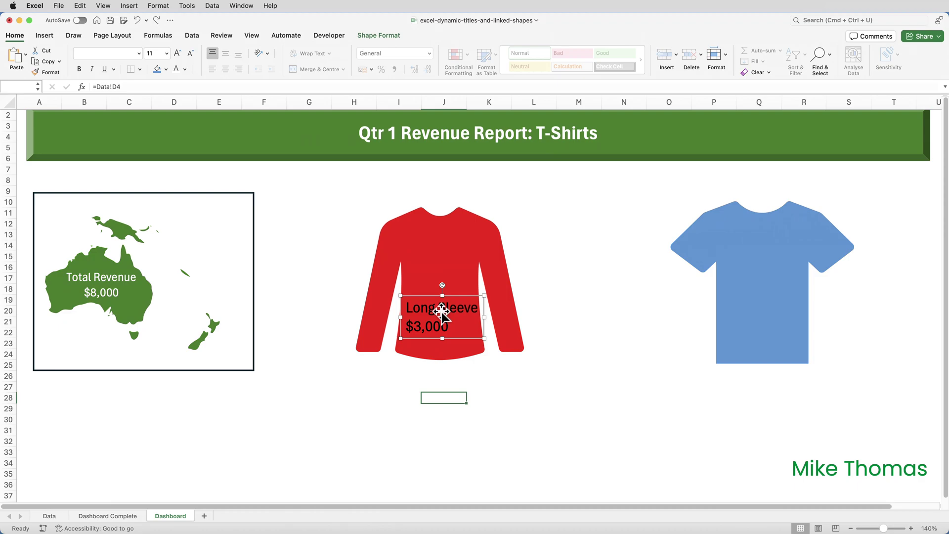
left_click(192, 54)
left_click(192, 54)
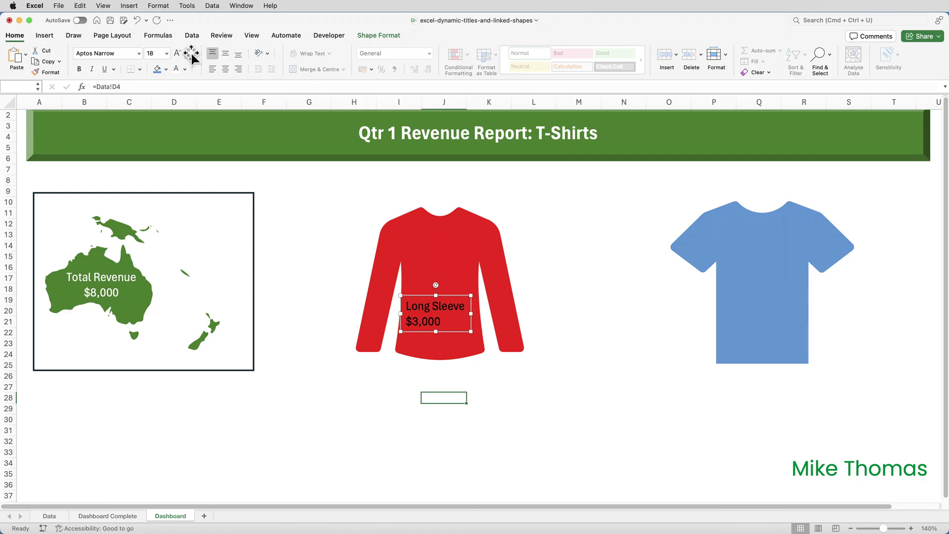
left_click_drag(441, 322, 447, 322)
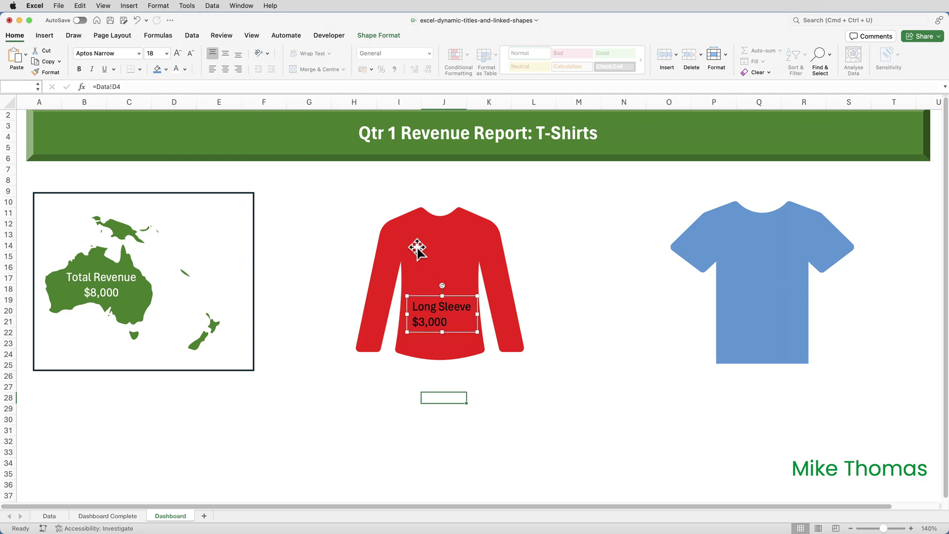
left_click(176, 69)
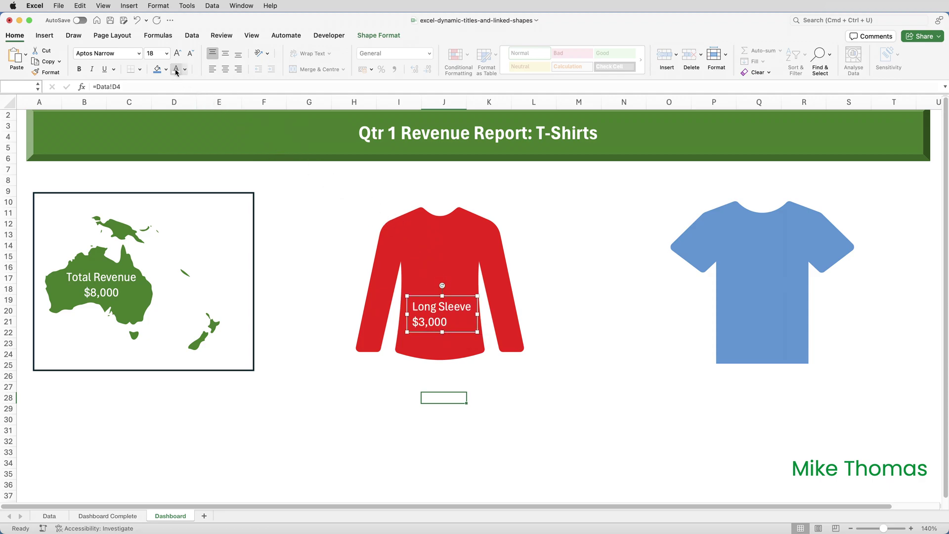
left_click(225, 69)
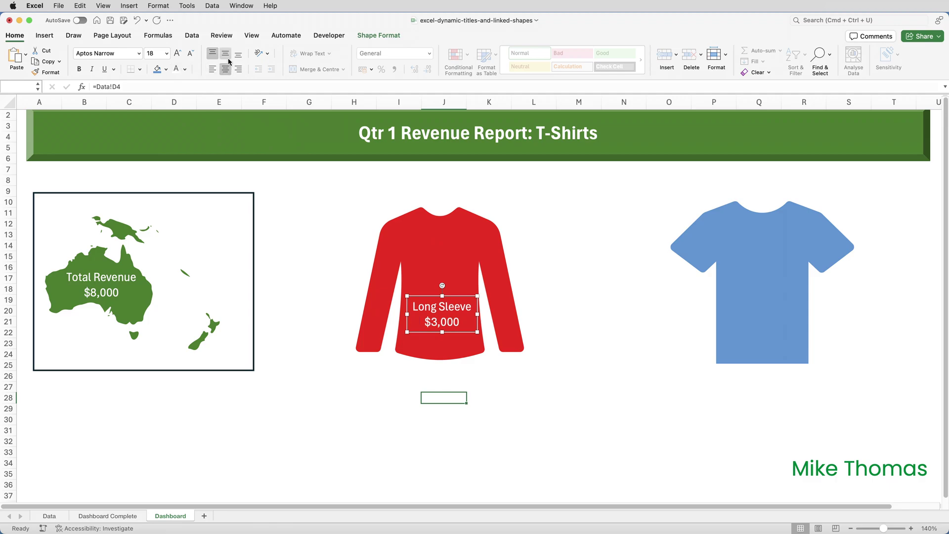
left_click(581, 288)
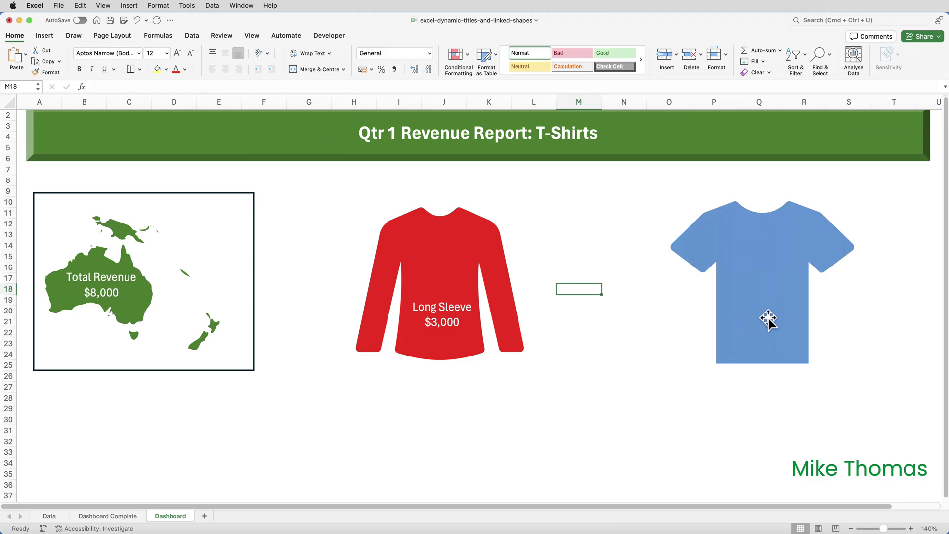
Insert another small text box below the red icon and link it to the Short Sleeve revenue text with =Data!D3
left_click(661, 419)
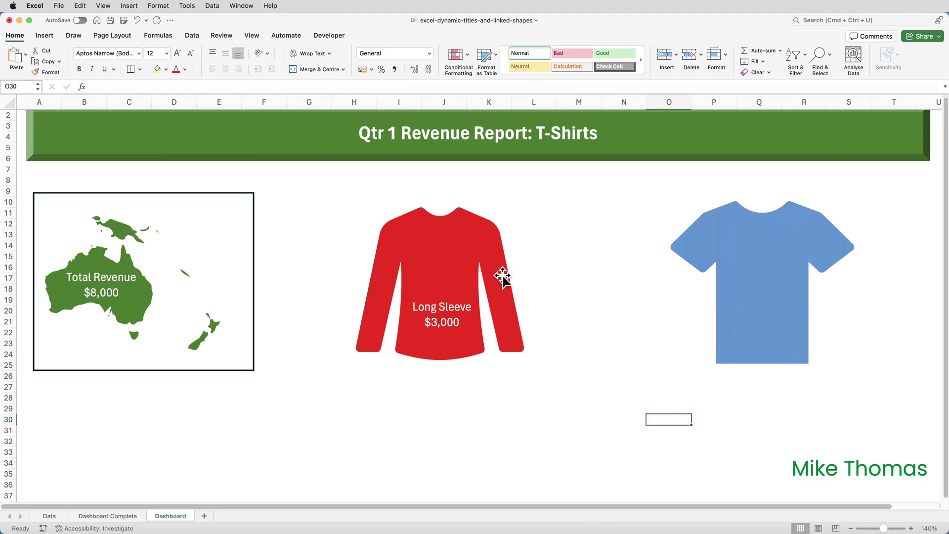
left_click(49, 37)
left_click(735, 58)
left_click(462, 393)
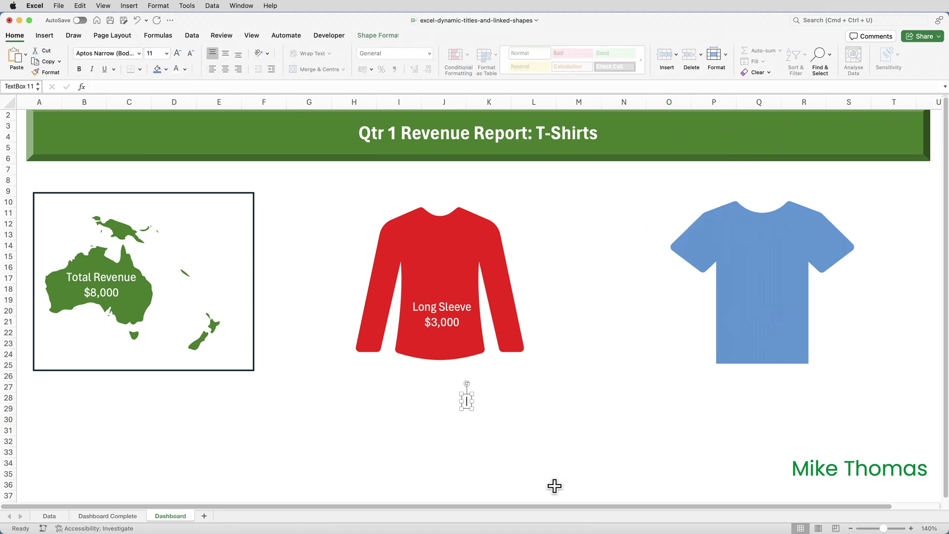
left_click(242, 85)
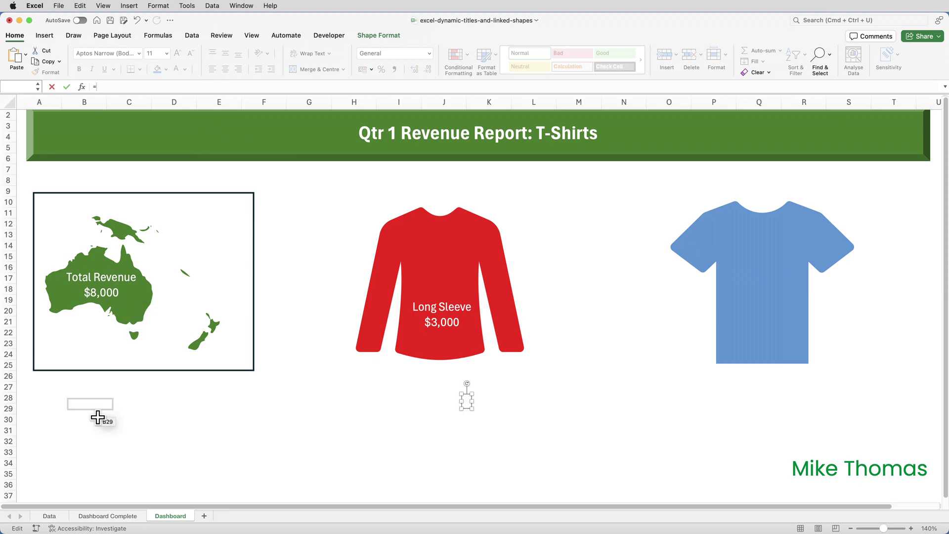
left_click(49, 515)
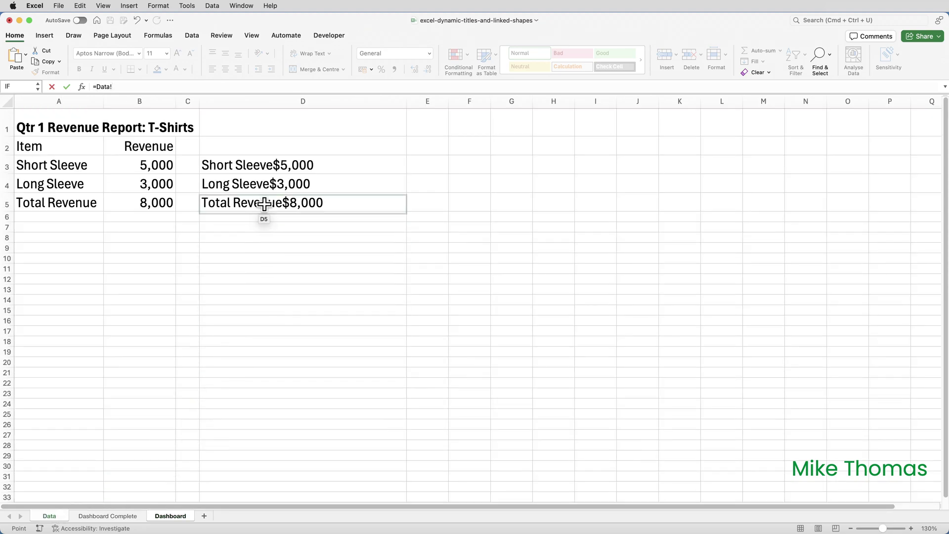
left_click(265, 168)
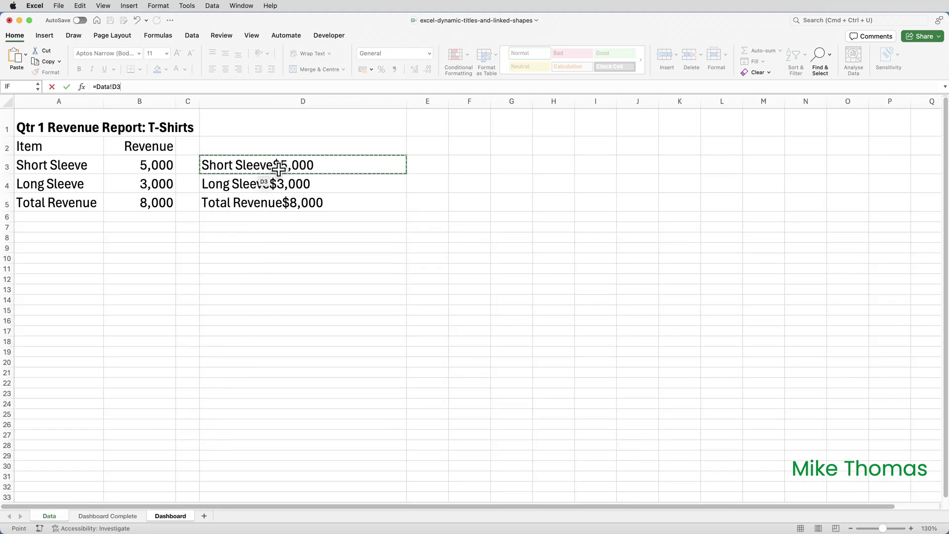
key("Return")
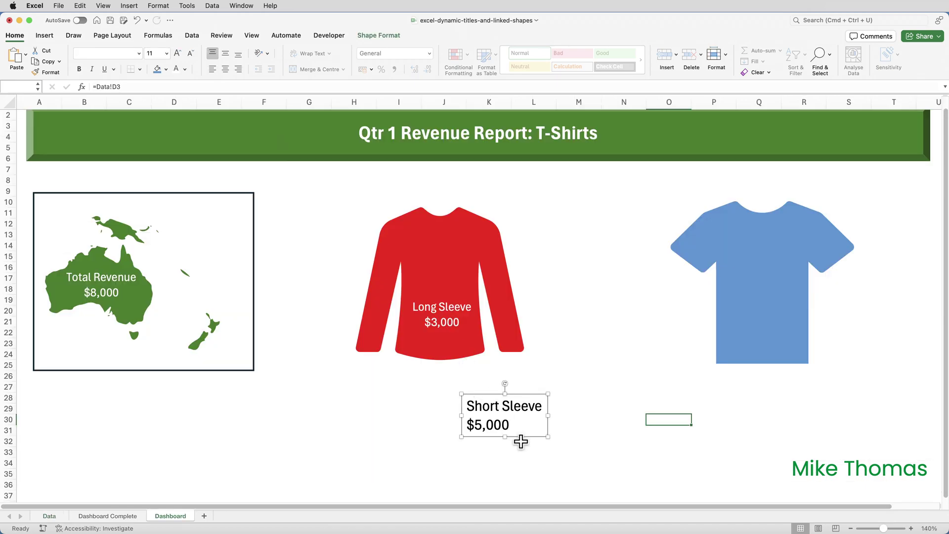
Move the Short Sleeve text box onto the lower part of the blue T-shirt, make its text white, and centre it horizontally and vertically
left_click_drag(518, 439, 764, 351)
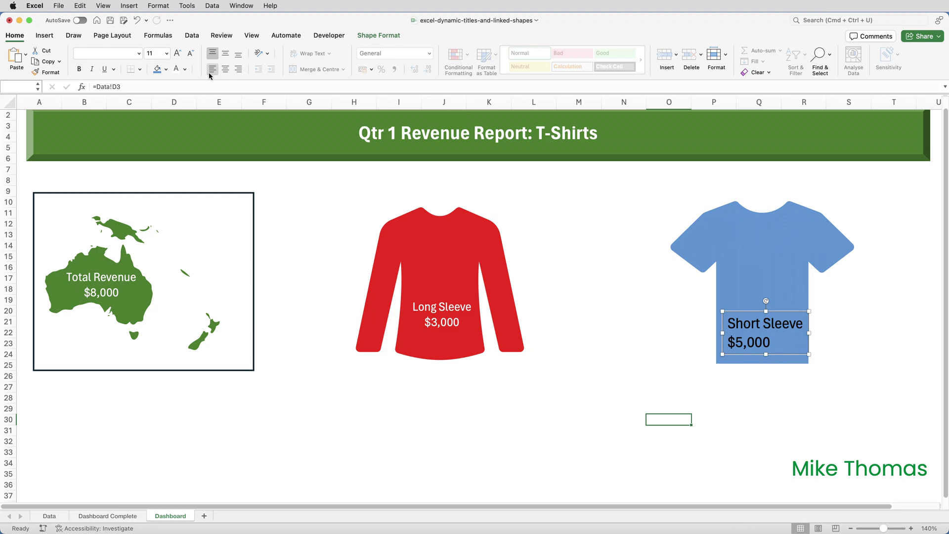
left_click(176, 70)
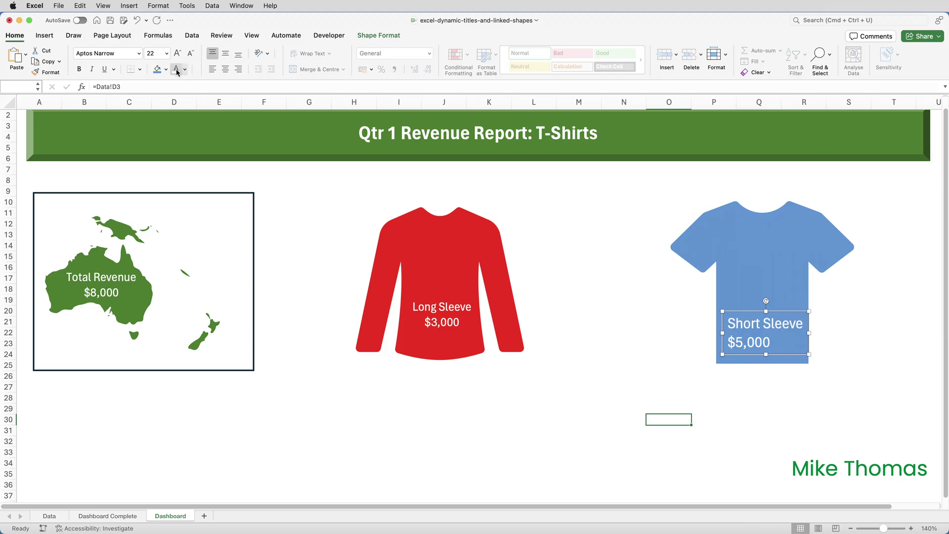
left_click(225, 69)
left_click(226, 53)
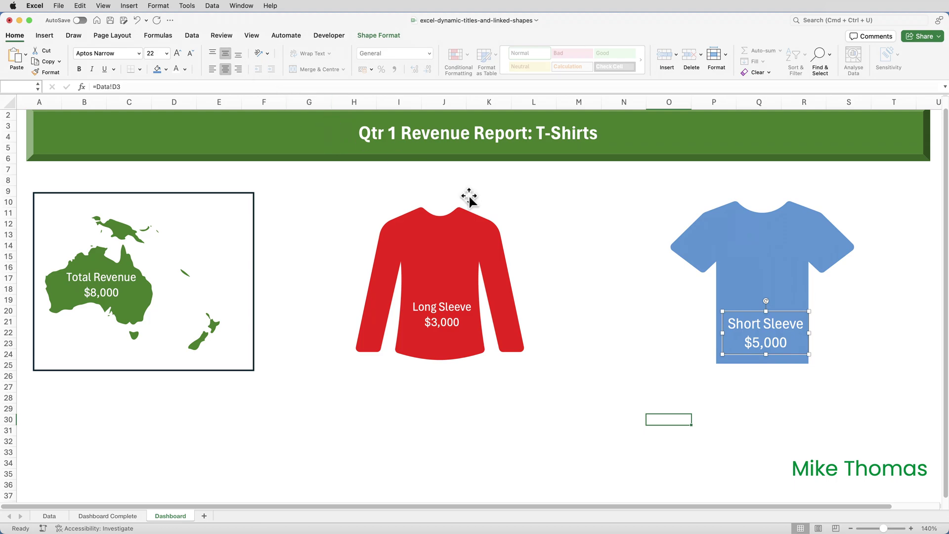
Reduce the Short Sleeve text to size 18 to match the Long Sleeve text, and deselect the text box
left_click(188, 58)
left_click(442, 318)
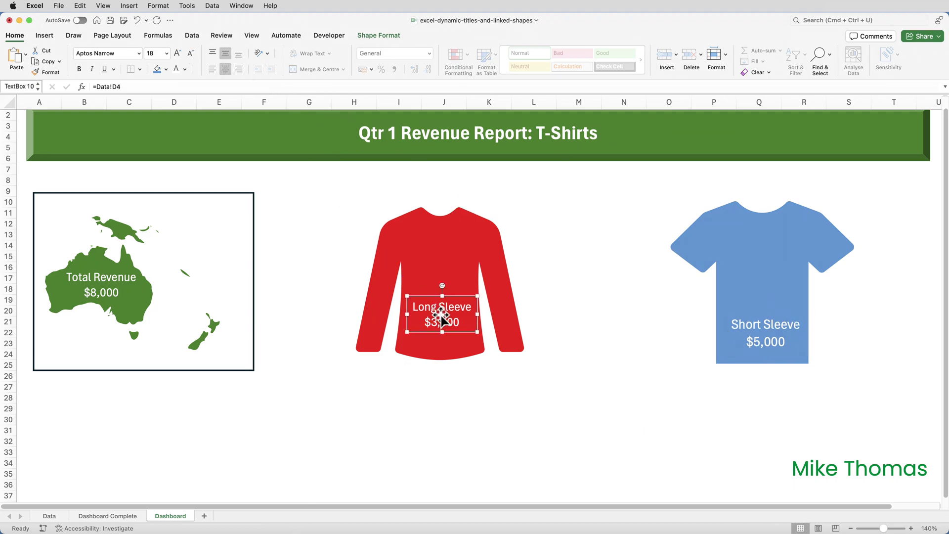
left_click(774, 346)
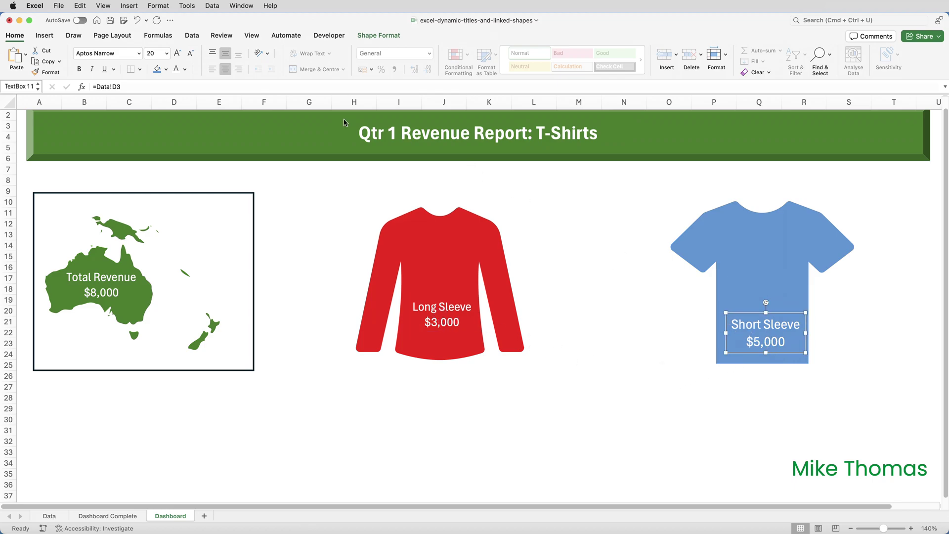
left_click(191, 53)
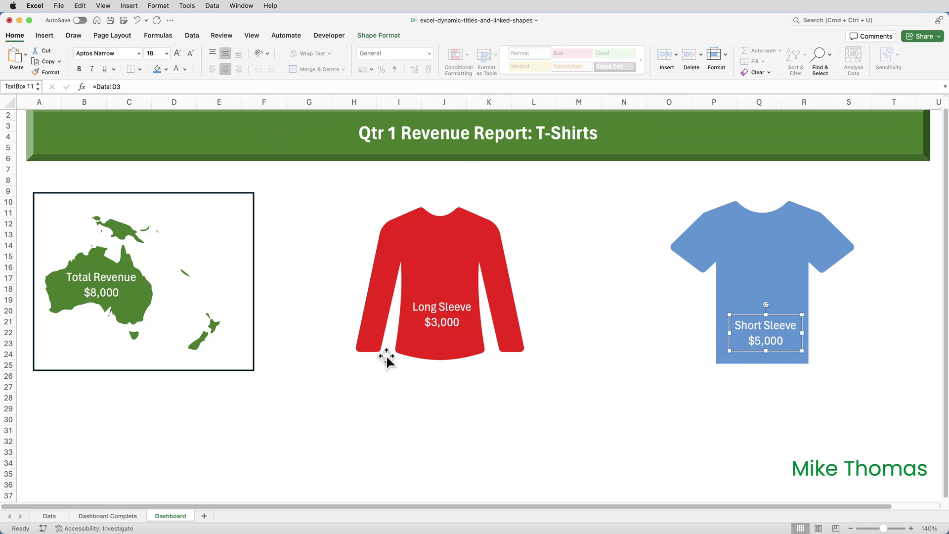
left_click(475, 391)
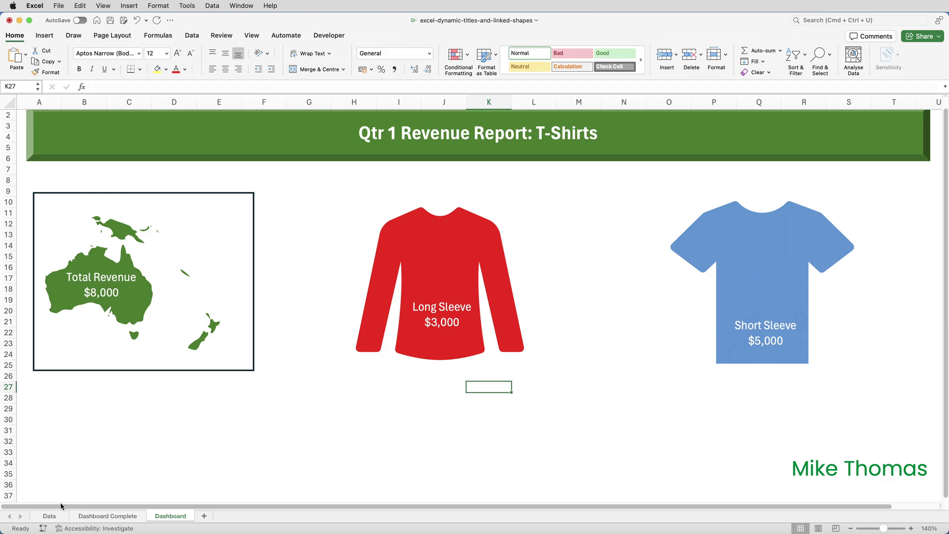
Change the report title in cell A1 of the Data sheet to "Qtr 2 Revenue Report: T-Shirts"
left_click(51, 520)
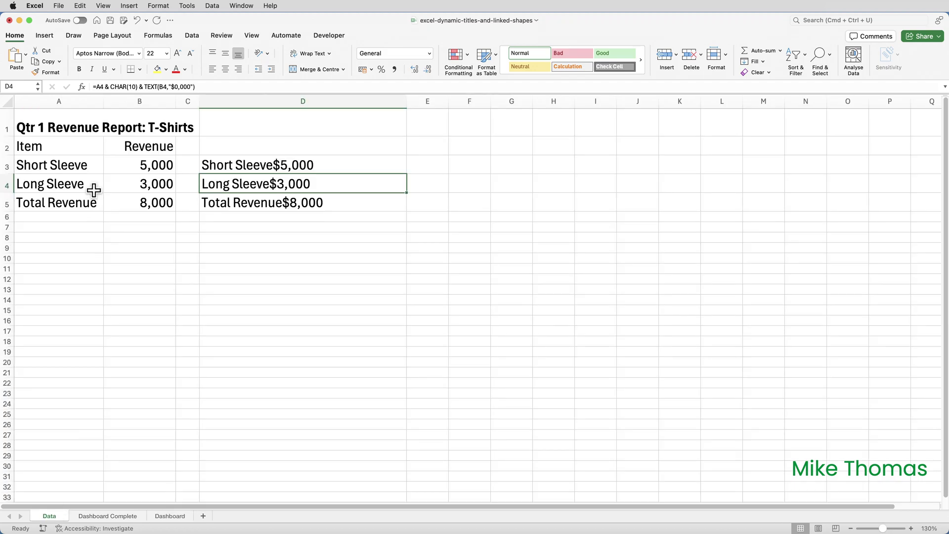
left_click(39, 127)
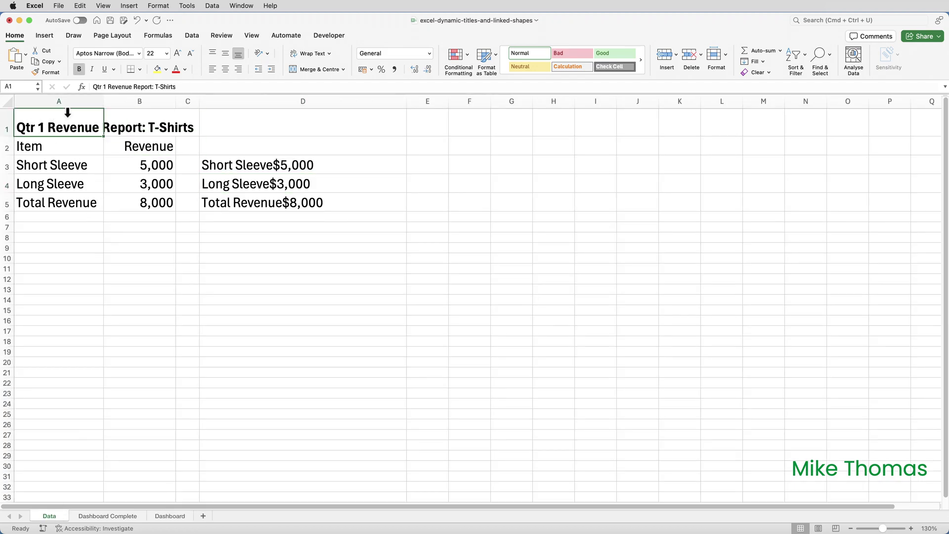
left_click(104, 86)
key("BackSpace")
type("2")
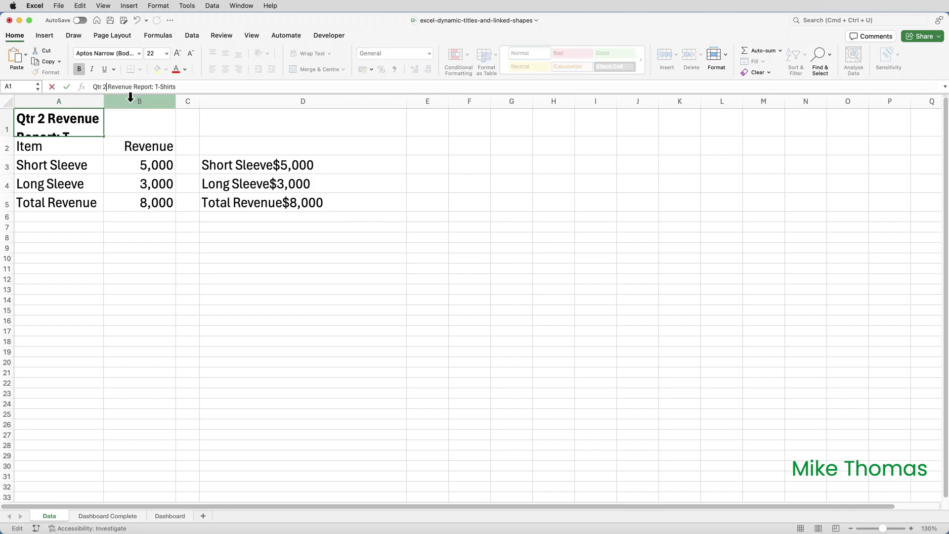
key("Return")
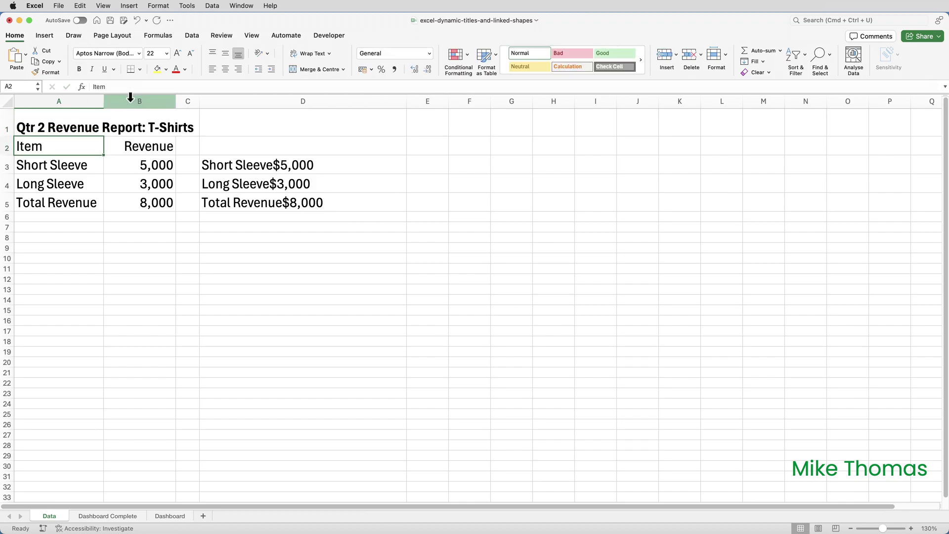
Set the Short Sleeve revenue to 9000 and the Long Sleeve revenue to 4000, and check the linked texts on the Dashboard sheet
left_click(138, 161)
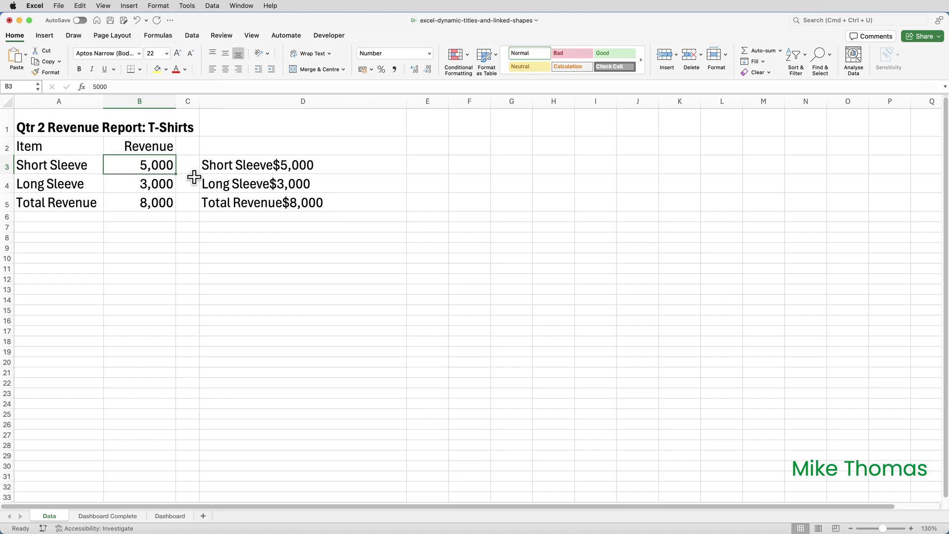
type("9000")
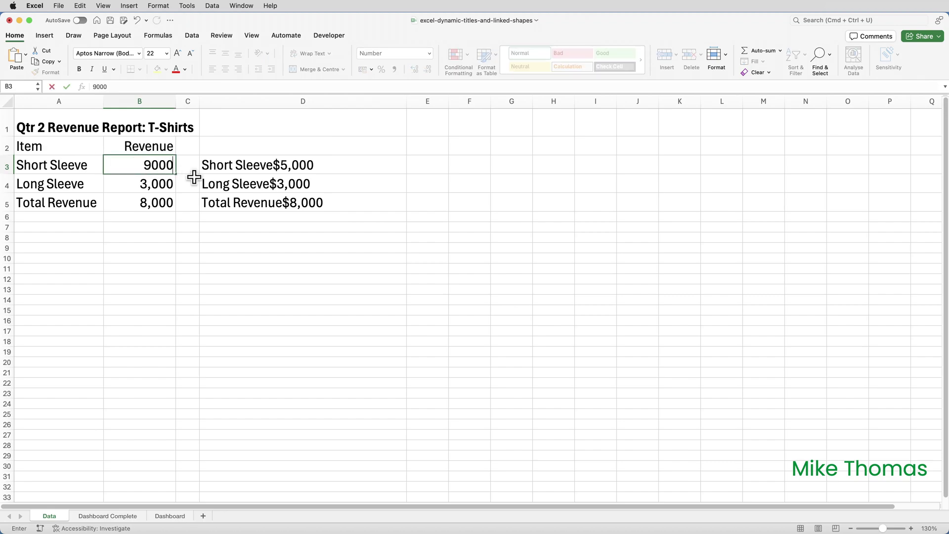
key("Return")
type("40")
key("Return")
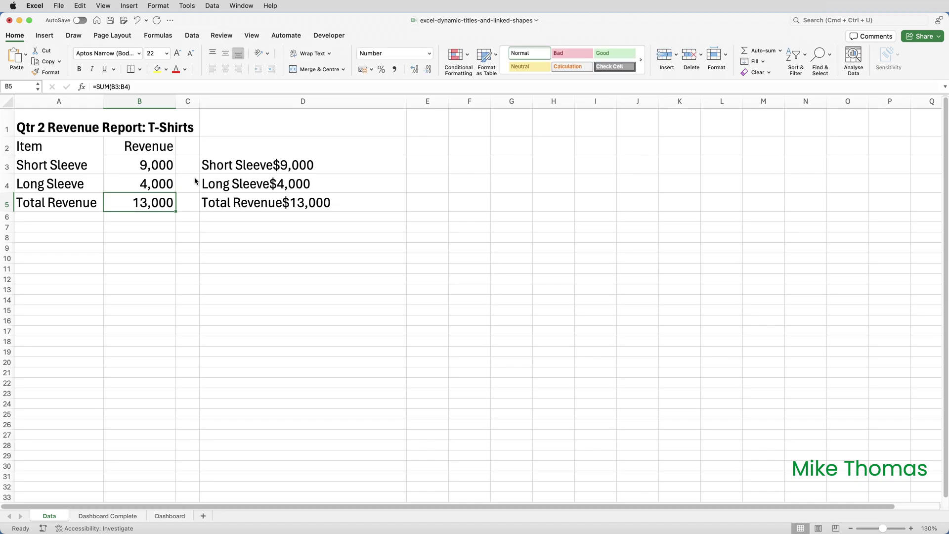
left_click(170, 516)
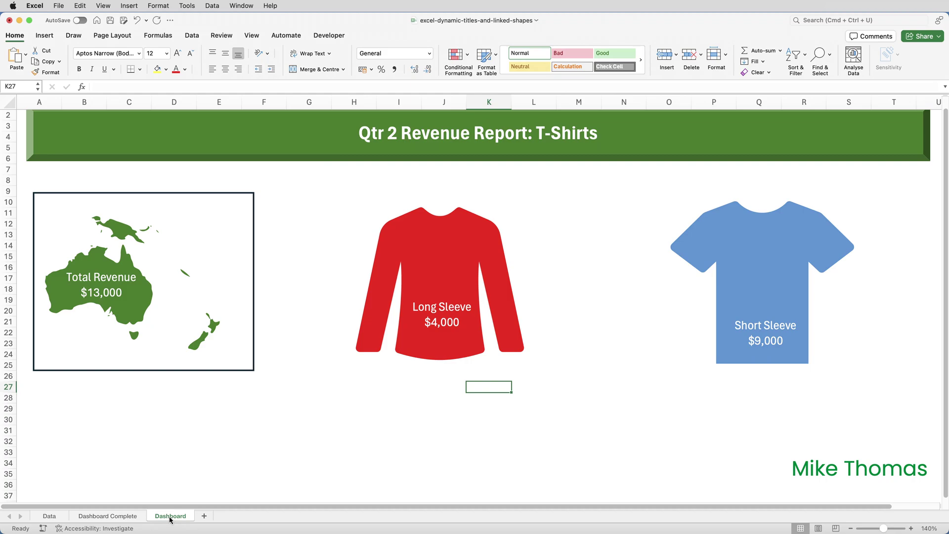